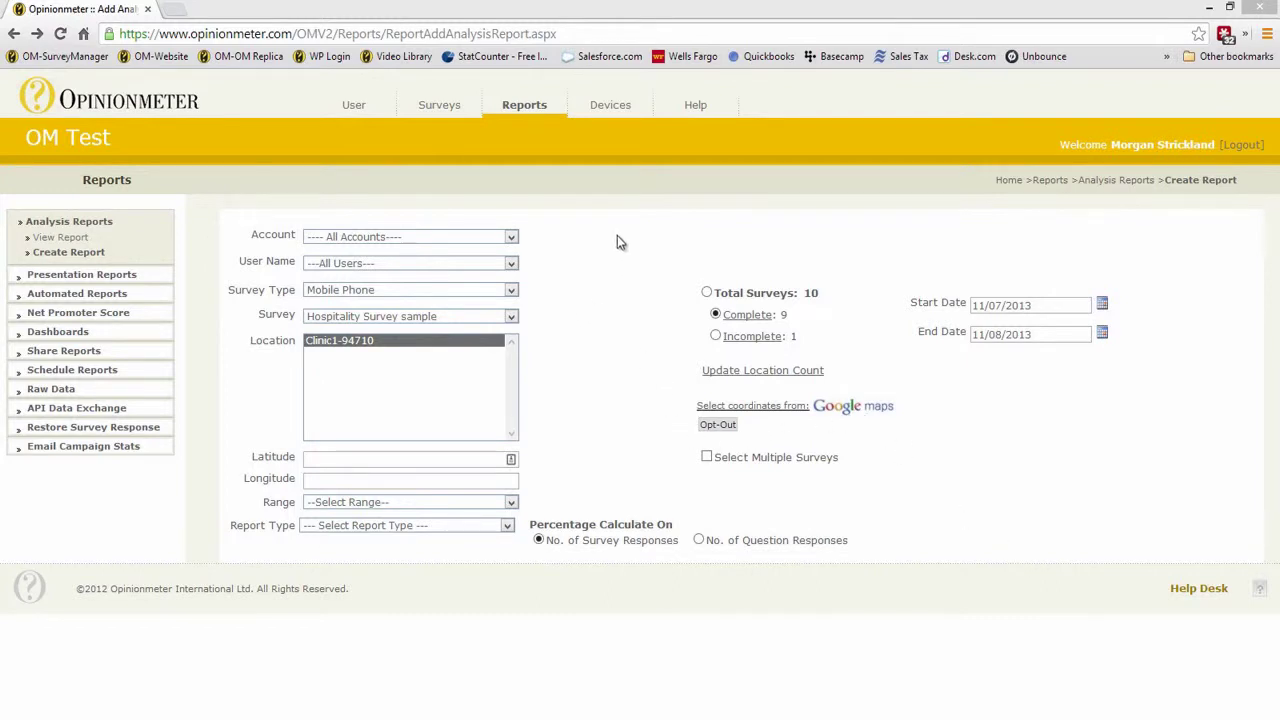
Generate a Summary Report in Long Format for the completed Hospitality Survey sample surveys
left_click(484, 527)
left_click(446, 548)
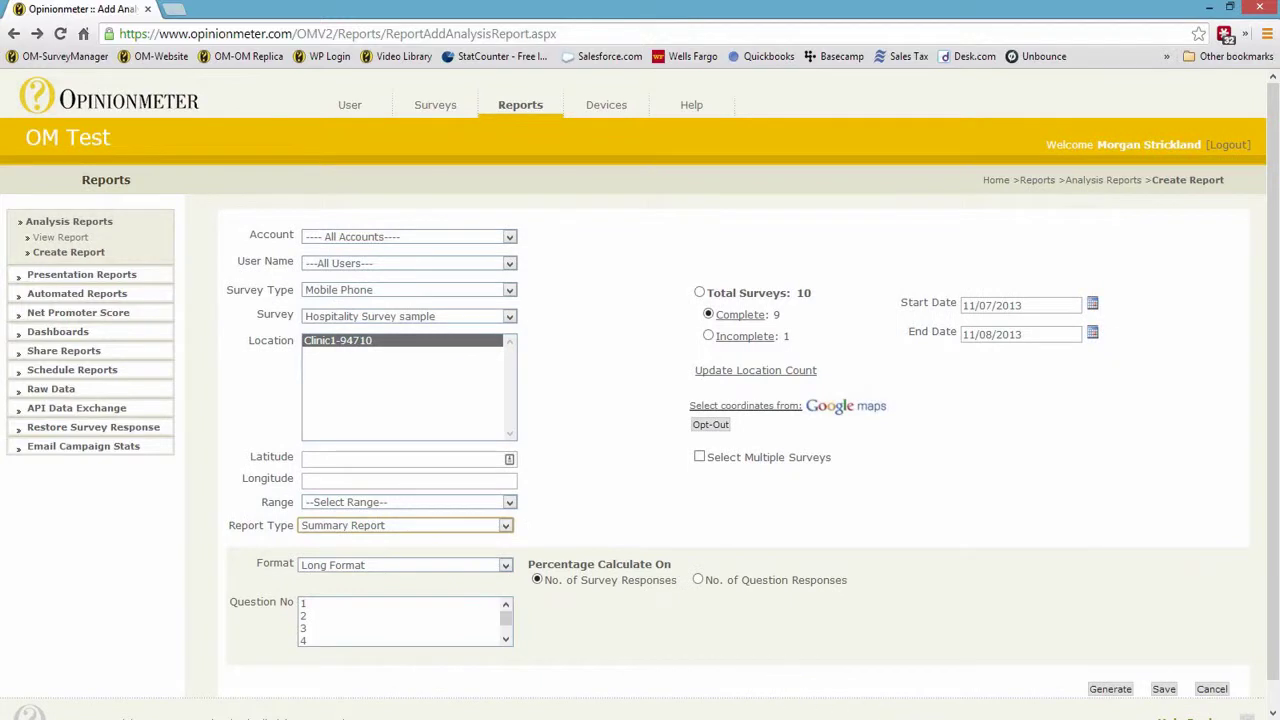
left_click(1110, 690)
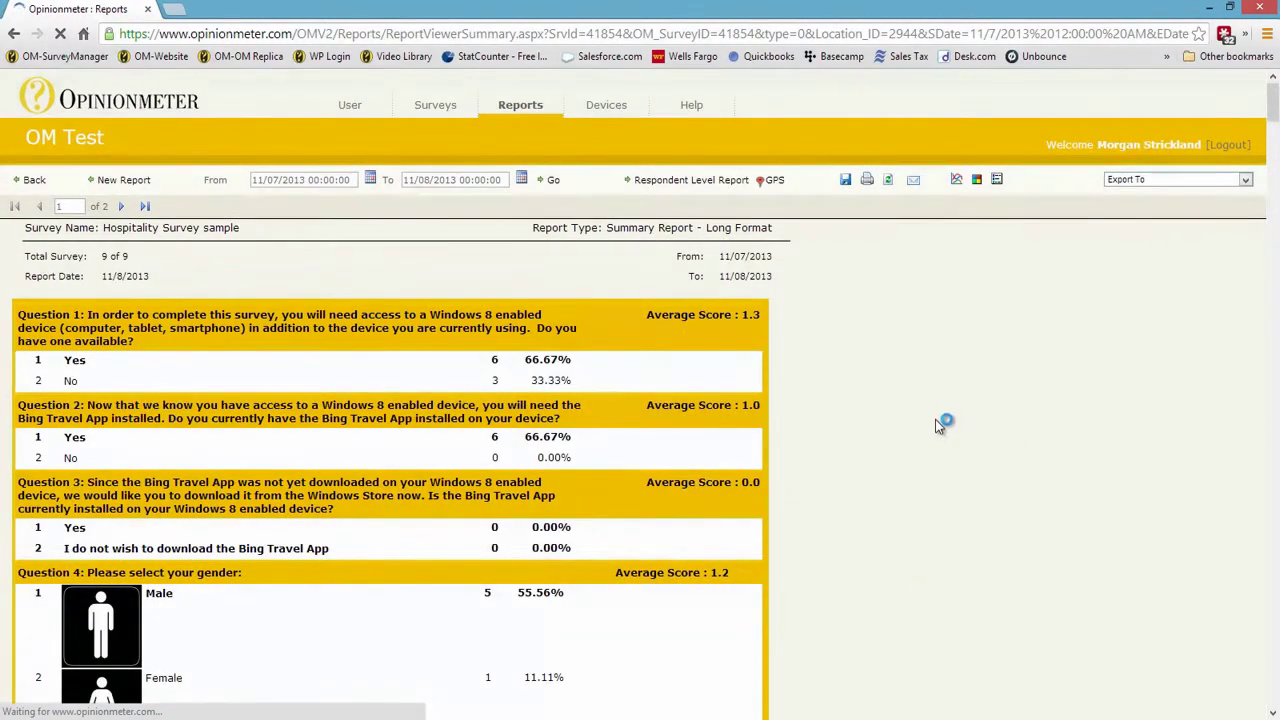
View the detailed voice-capture responses to Question 74 about the Bing Travel App advertising, and return to the summary report
scroll(929, 425, "down", 10)
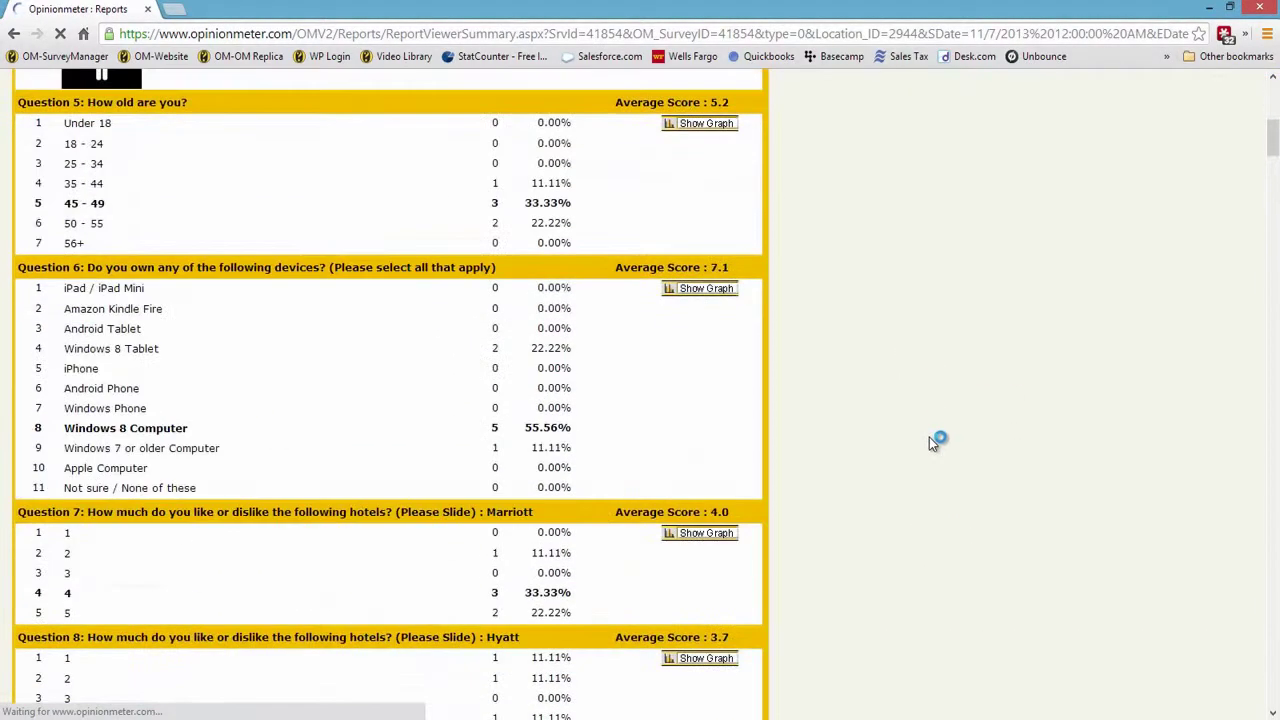
left_click_drag(1276, 183, 1268, 710)
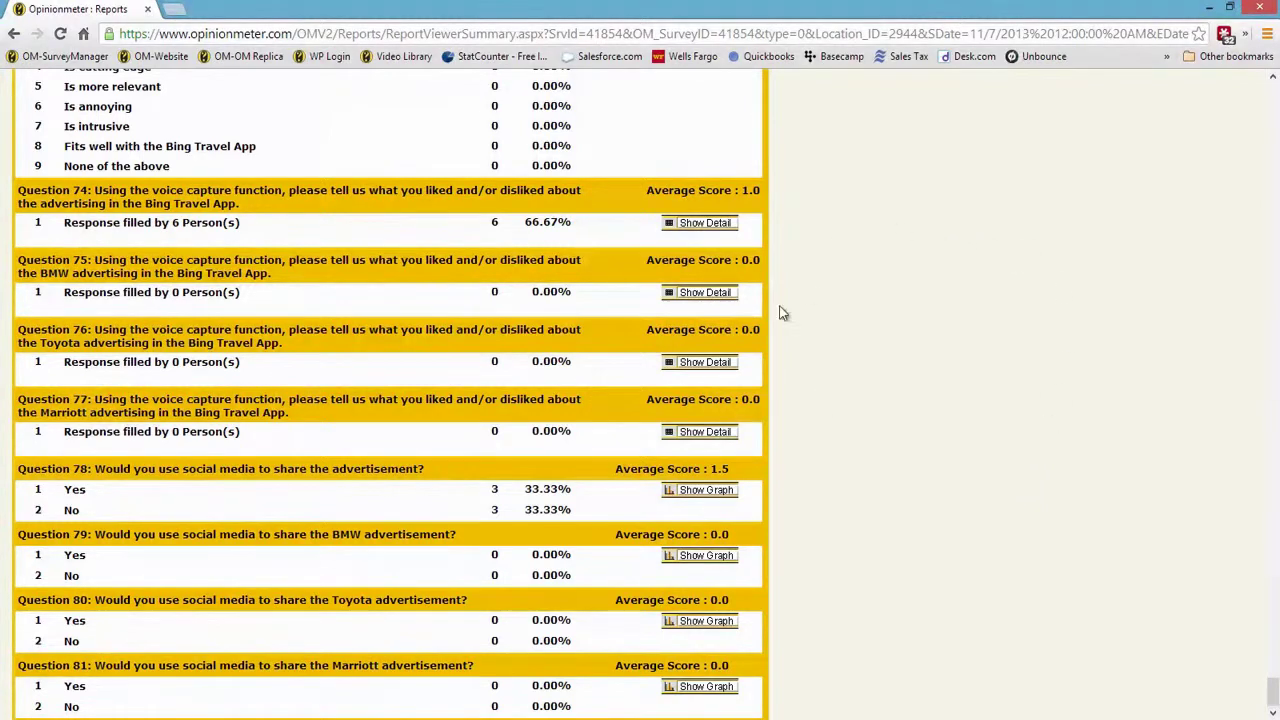
left_click(716, 227)
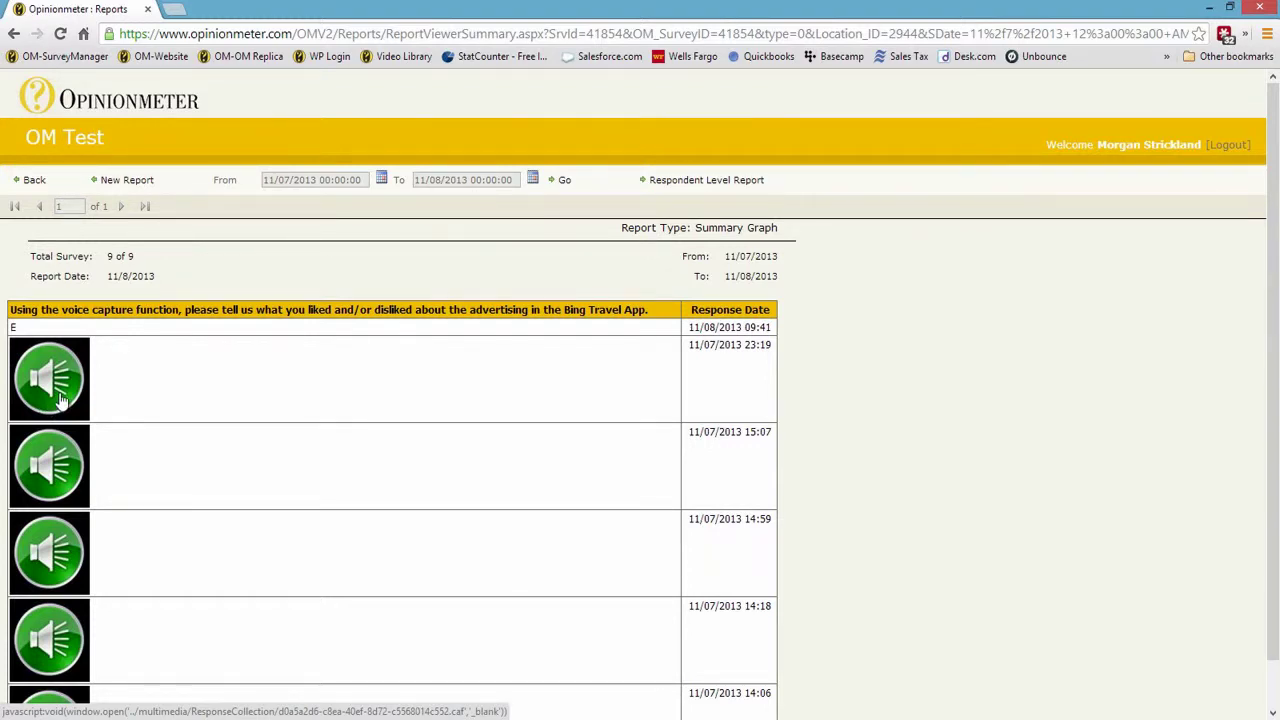
left_click(35, 184)
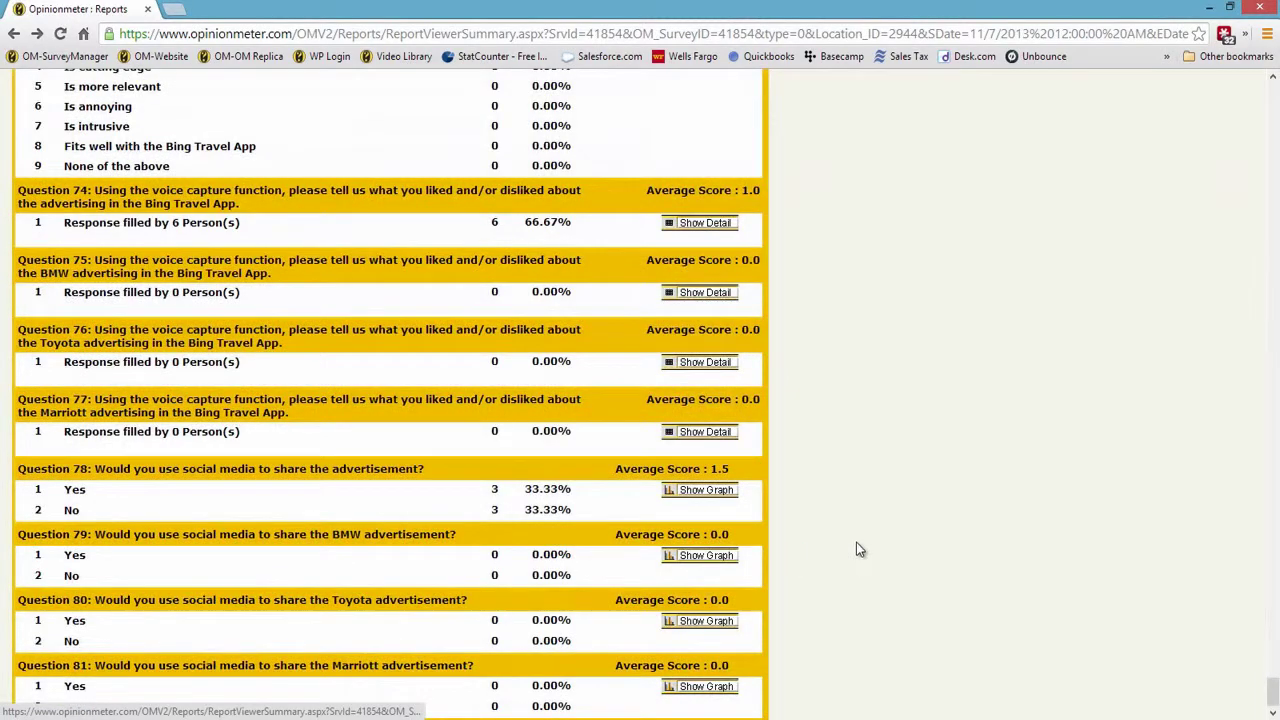
View the detailed text responses to Question 61 about other content respondents would like, and return to the summary report
scroll(1070, 564, "up", 4)
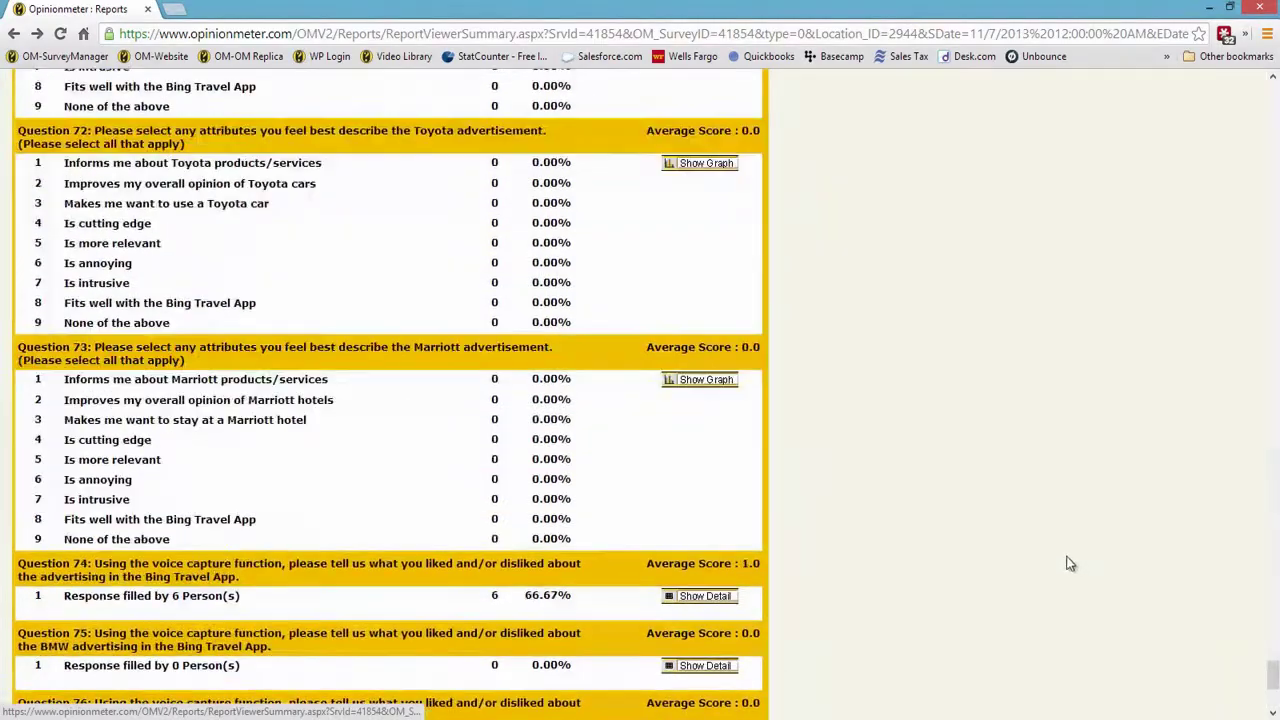
scroll(1070, 564, "up", 14)
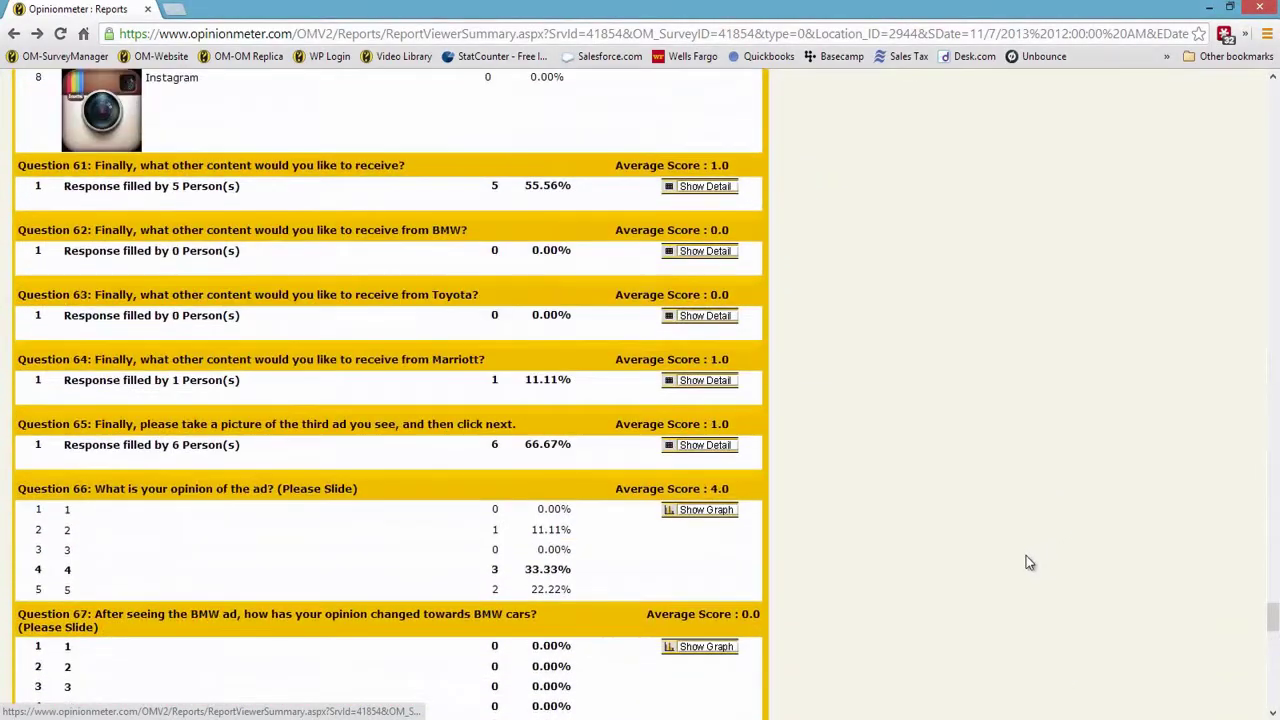
scroll(1026, 563, "up", 3)
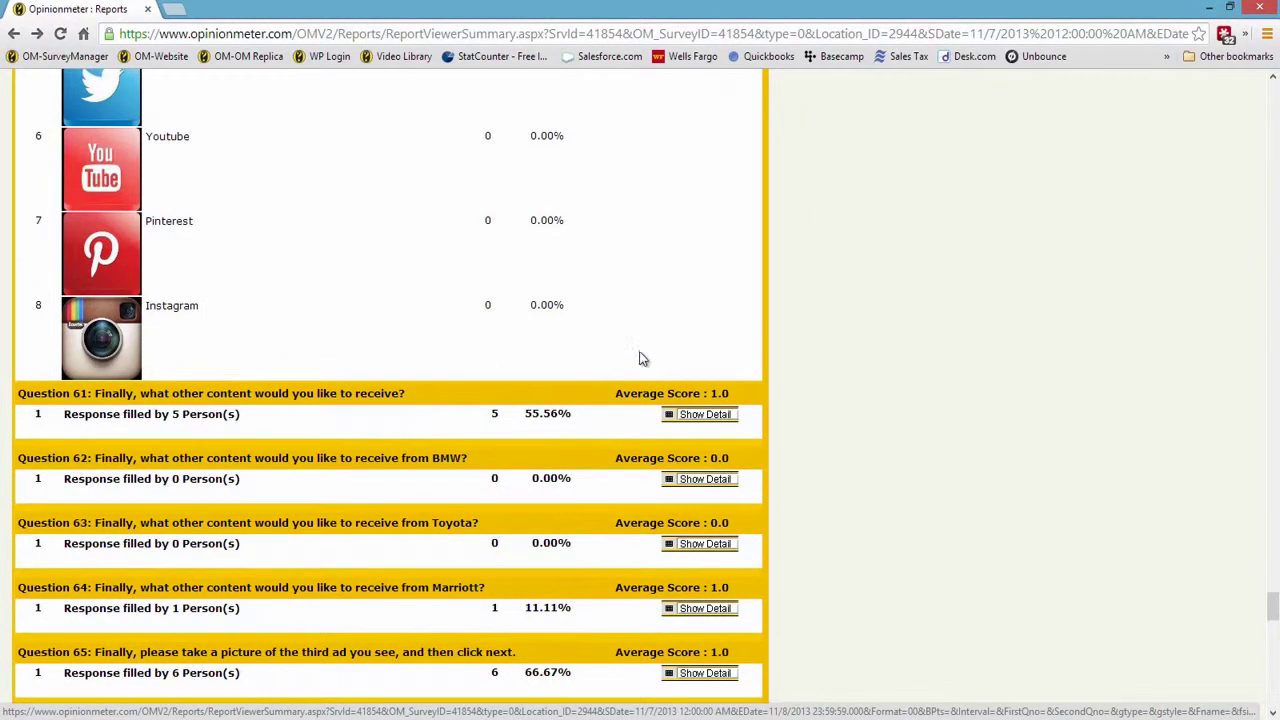
left_click(704, 416)
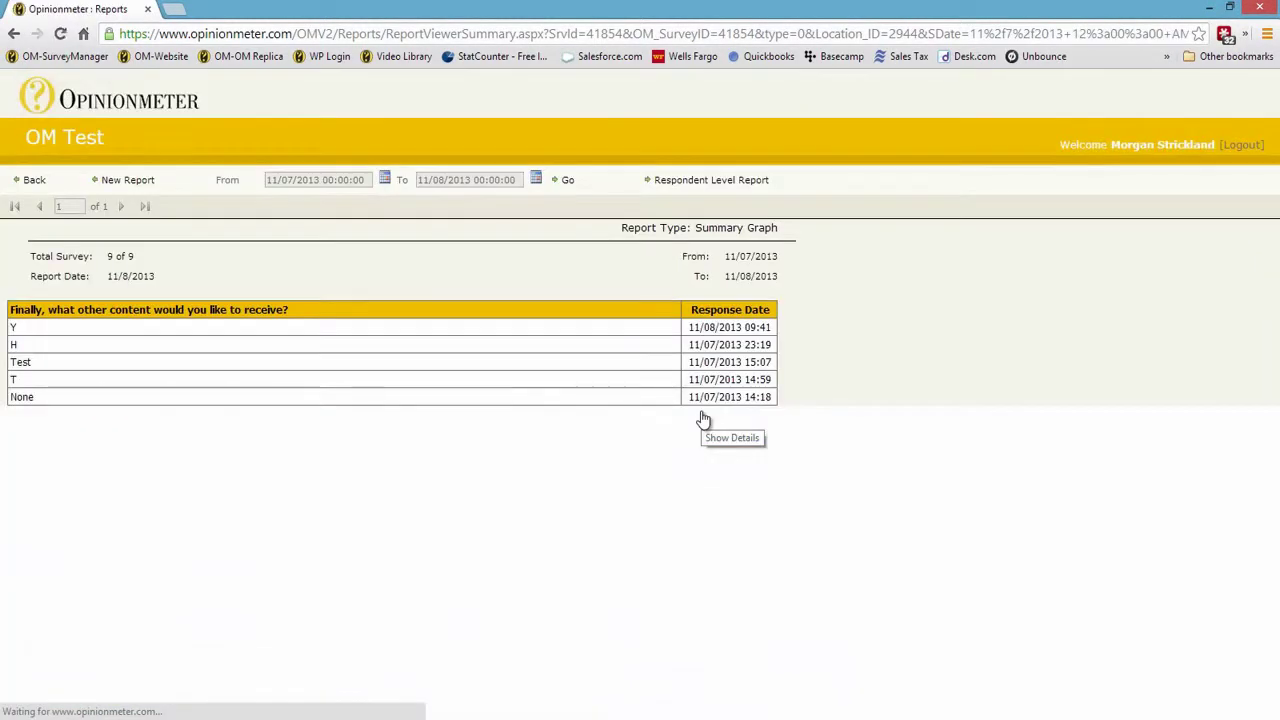
left_click(34, 180)
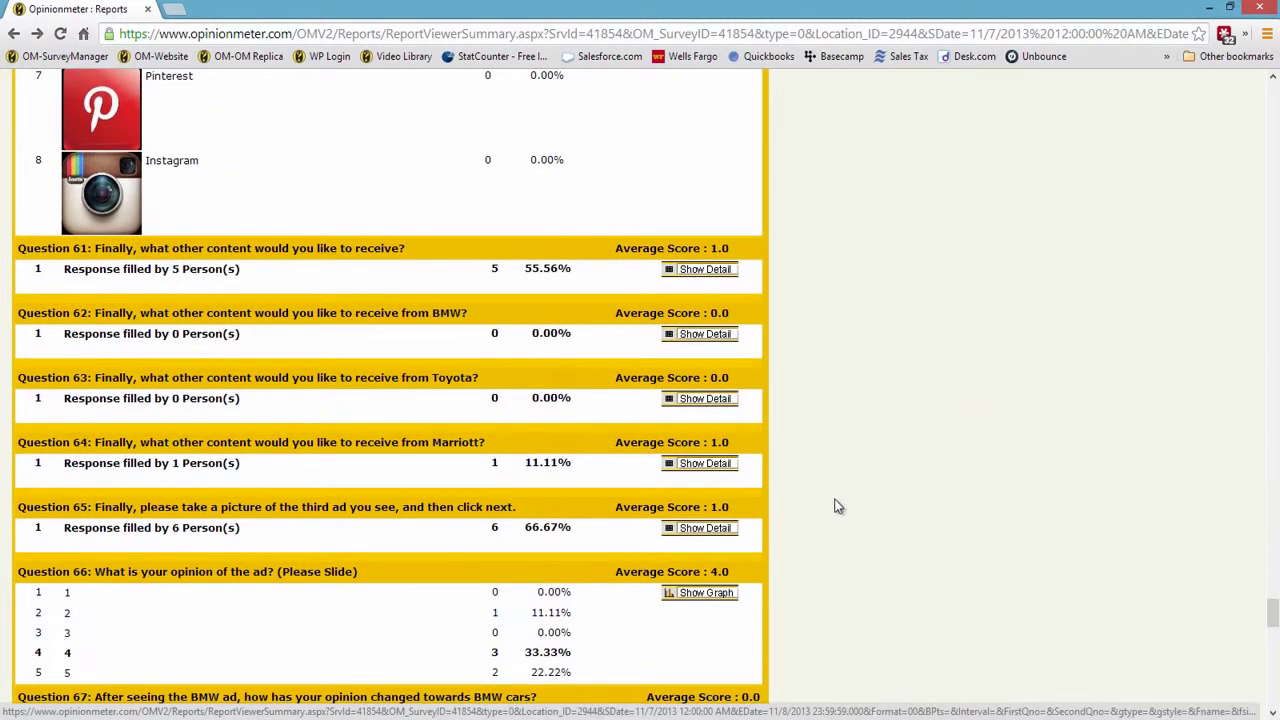
View the picture responses to Question 65, including the full-size image submitted 11/07/2013 14:59, and return to the summary report
left_click(706, 528)
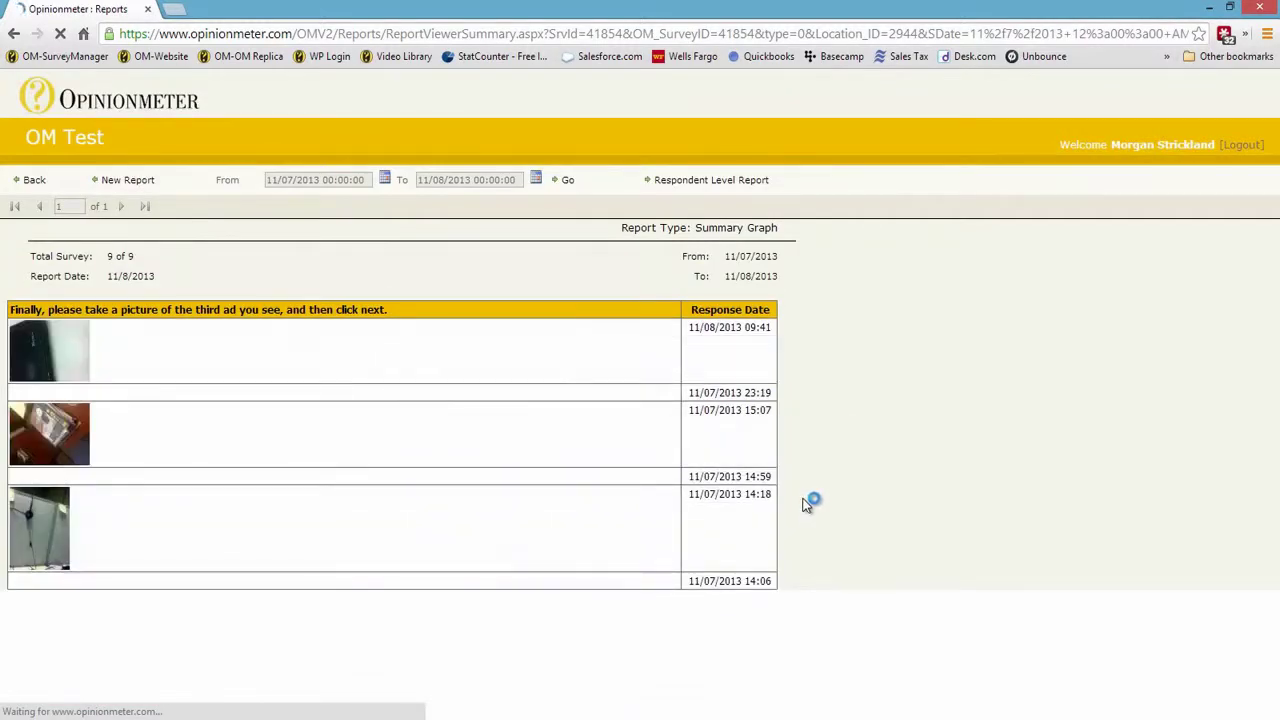
scroll(835, 506, "down", 1)
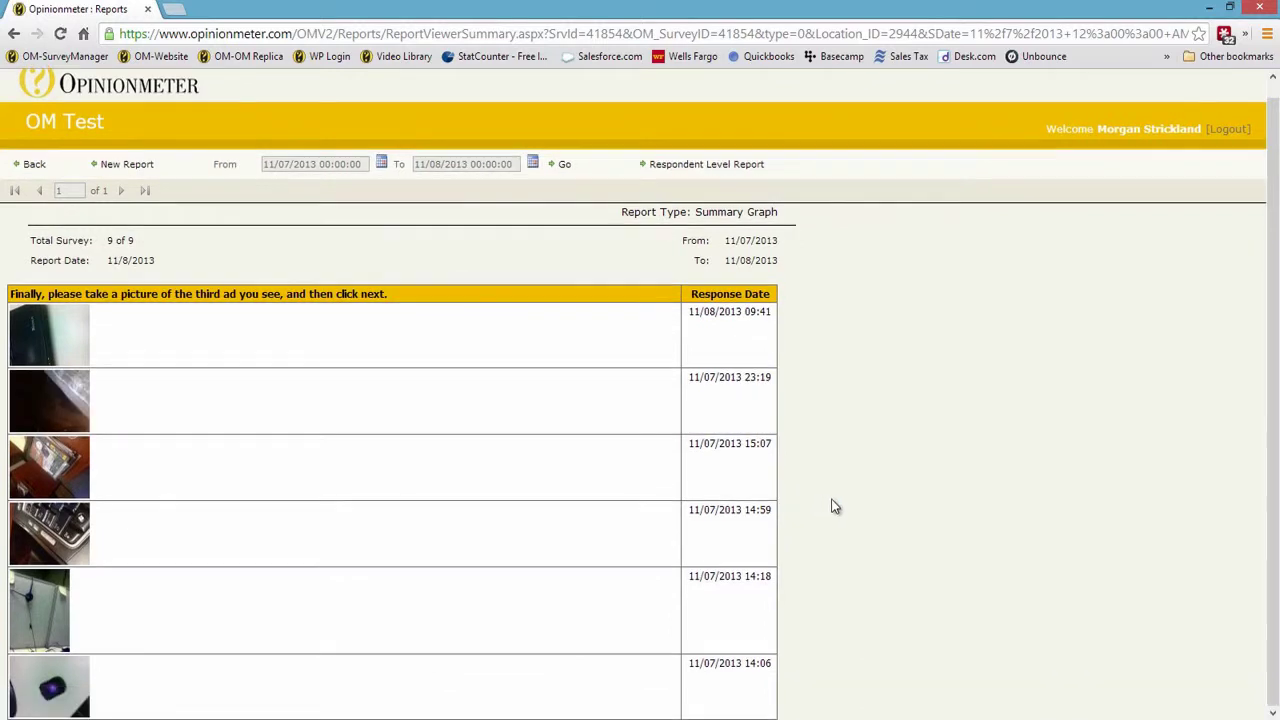
left_click(70, 538)
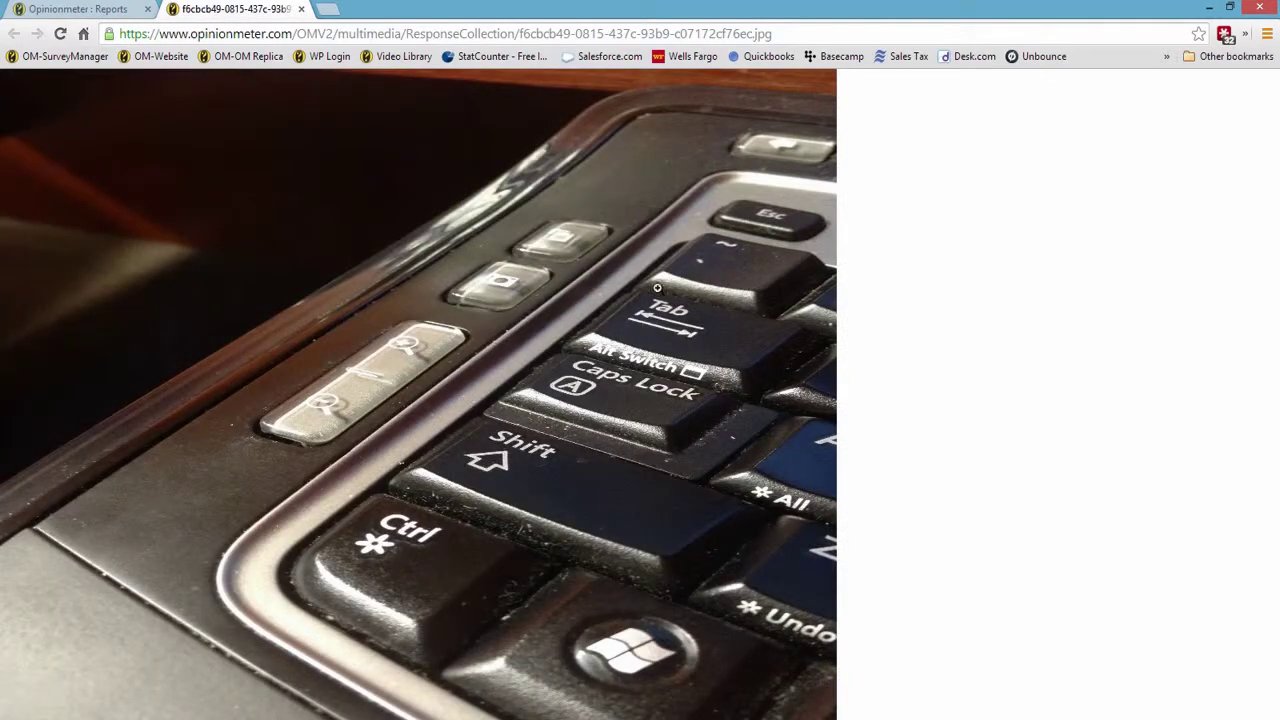
left_click(40, 60)
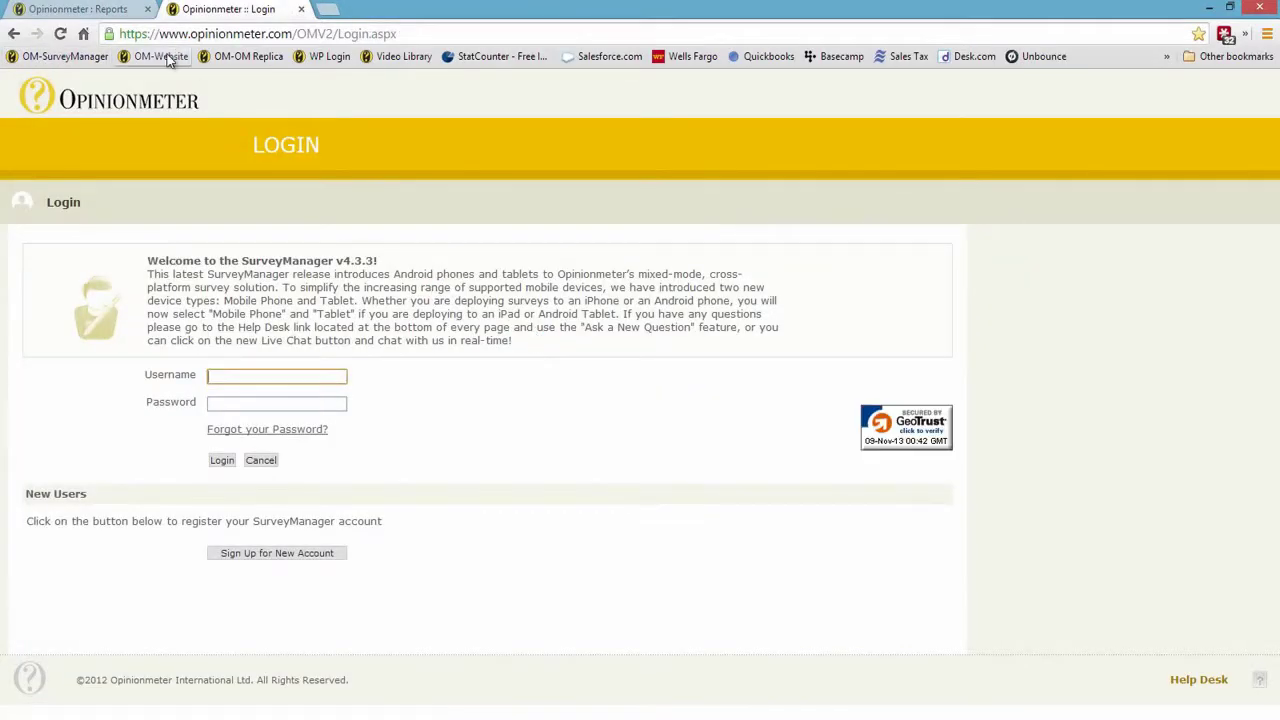
left_click(110, 14)
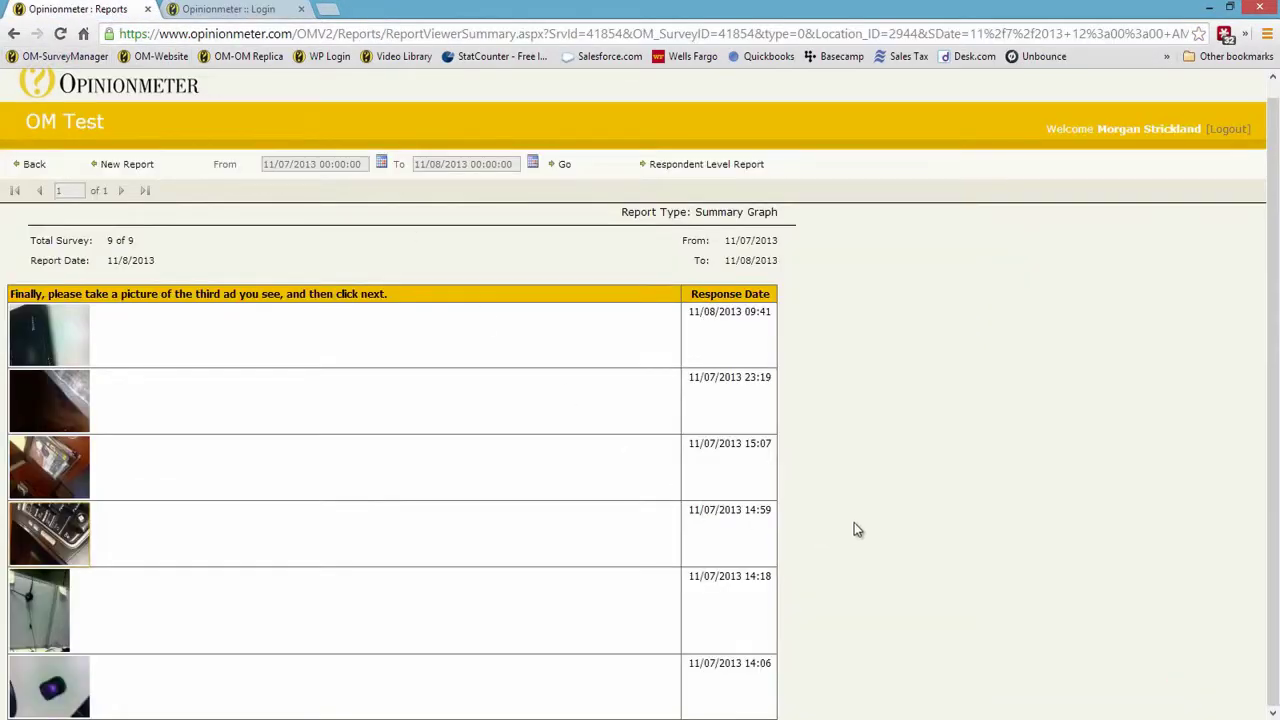
left_click(34, 165)
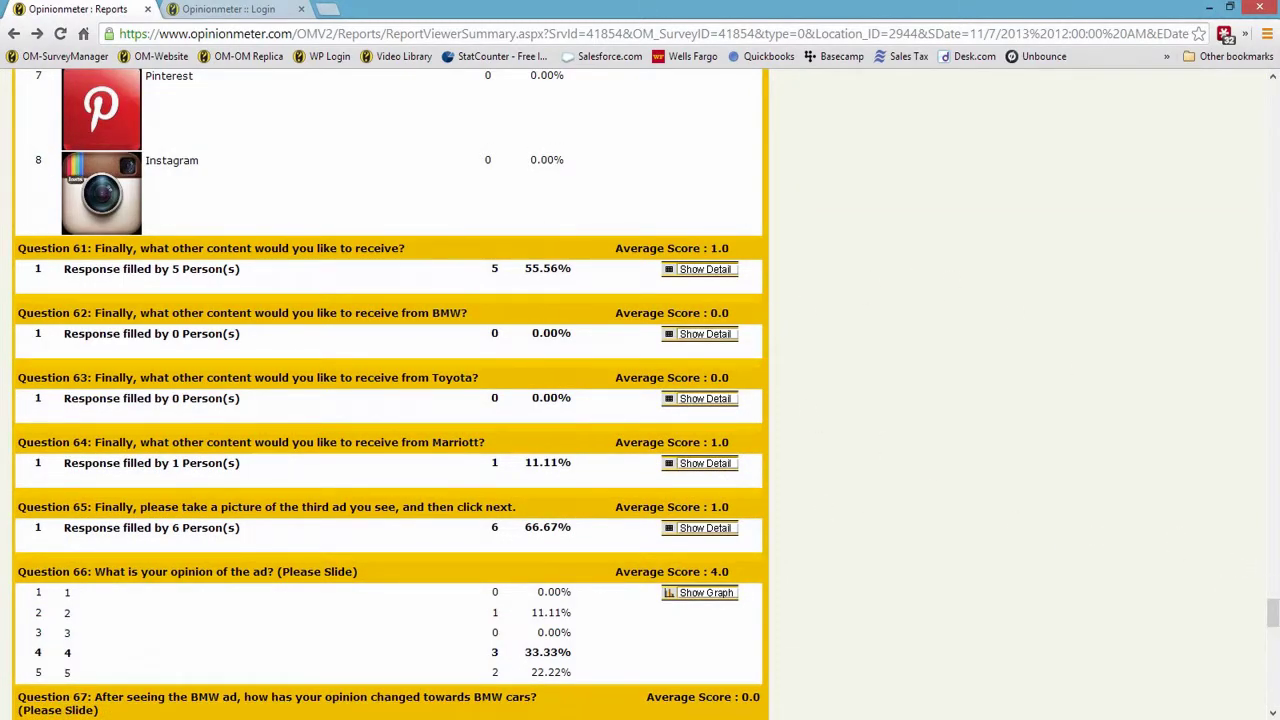
Export the summary report to Microsoft Excel (*.xlsx) and open the resulting workbook
left_click_drag(1273, 612, 1273, 88)
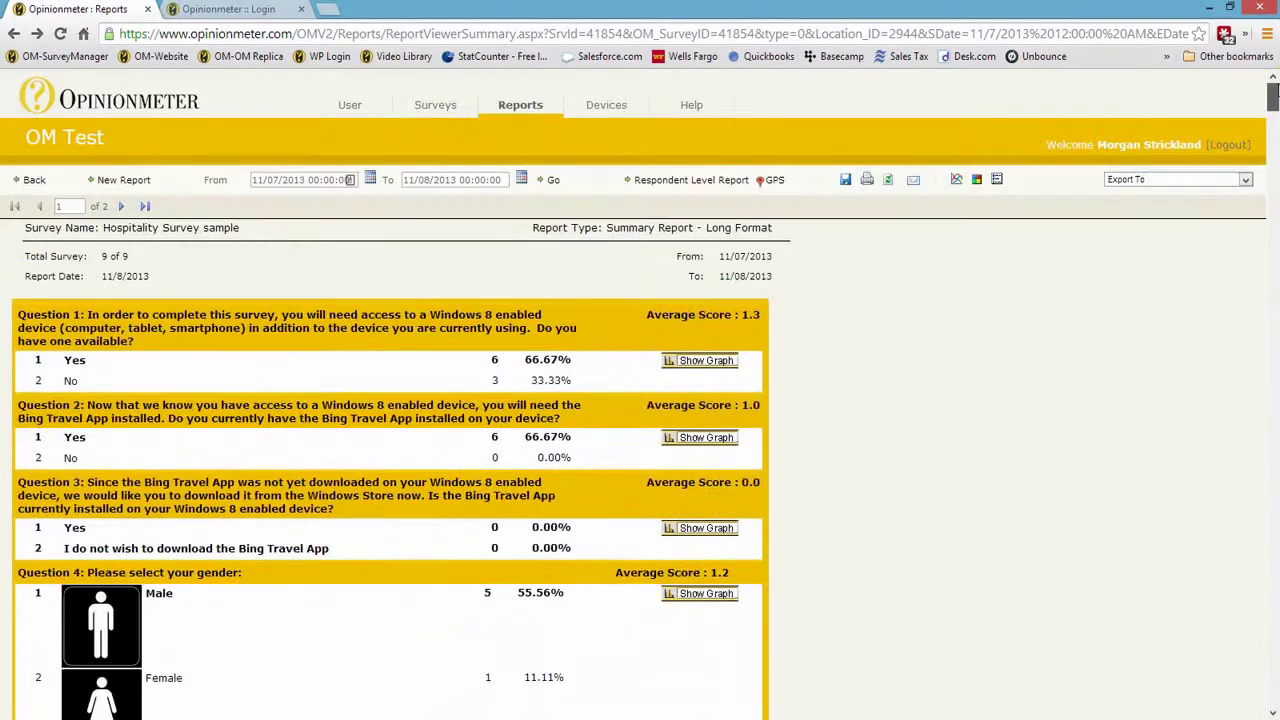
left_click(1159, 180)
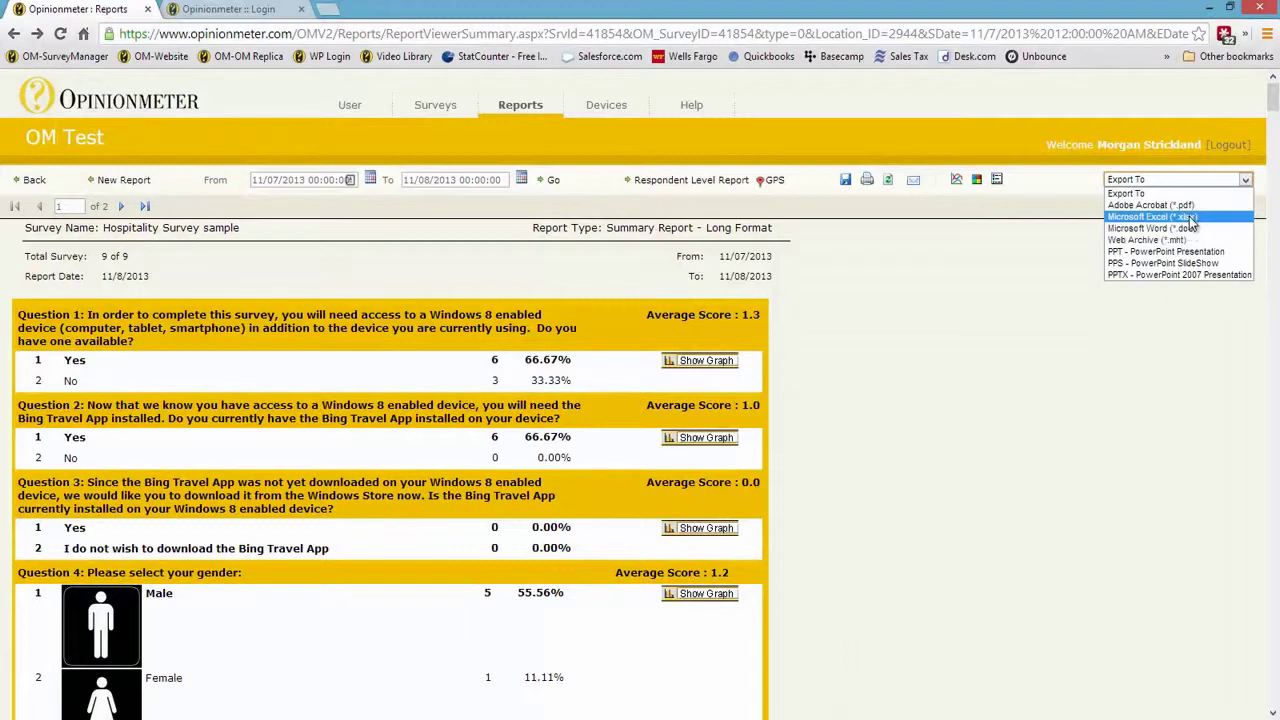
left_click(930, 305)
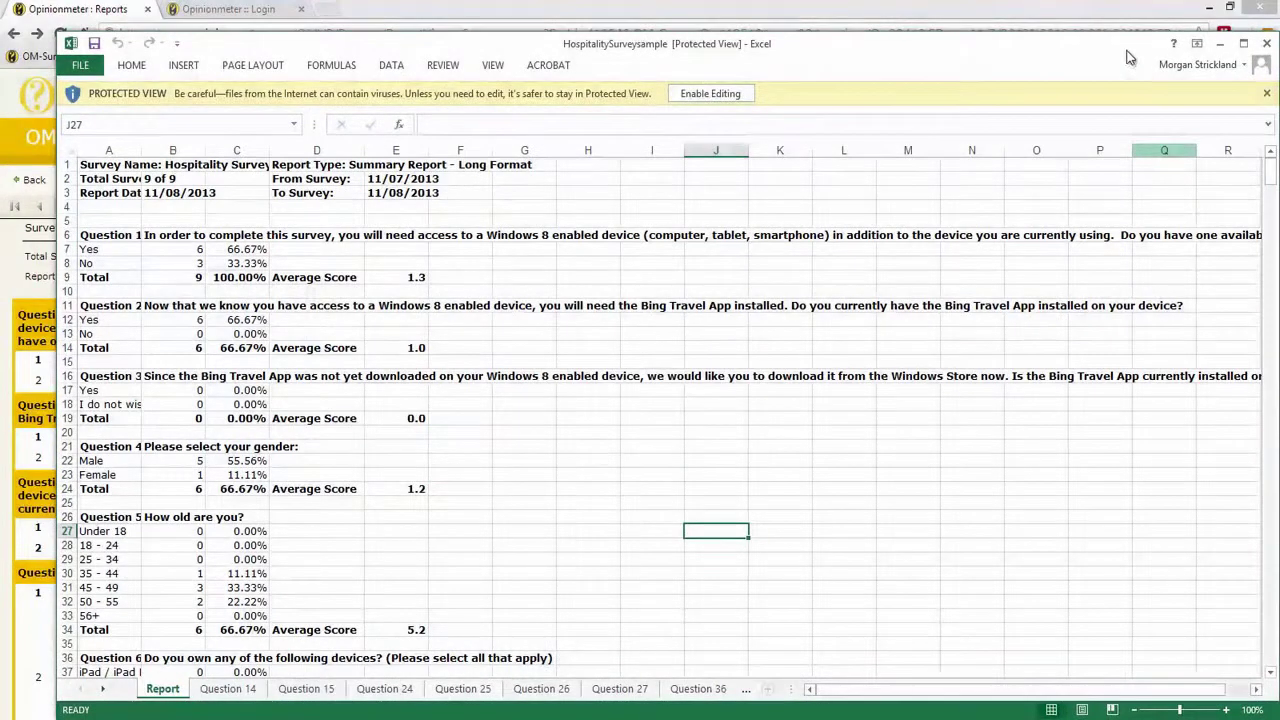
Examine the question results on the workbook's Report sheet and the image links on the Question 14 sheet
left_click_drag(663, 47, 637, 24)
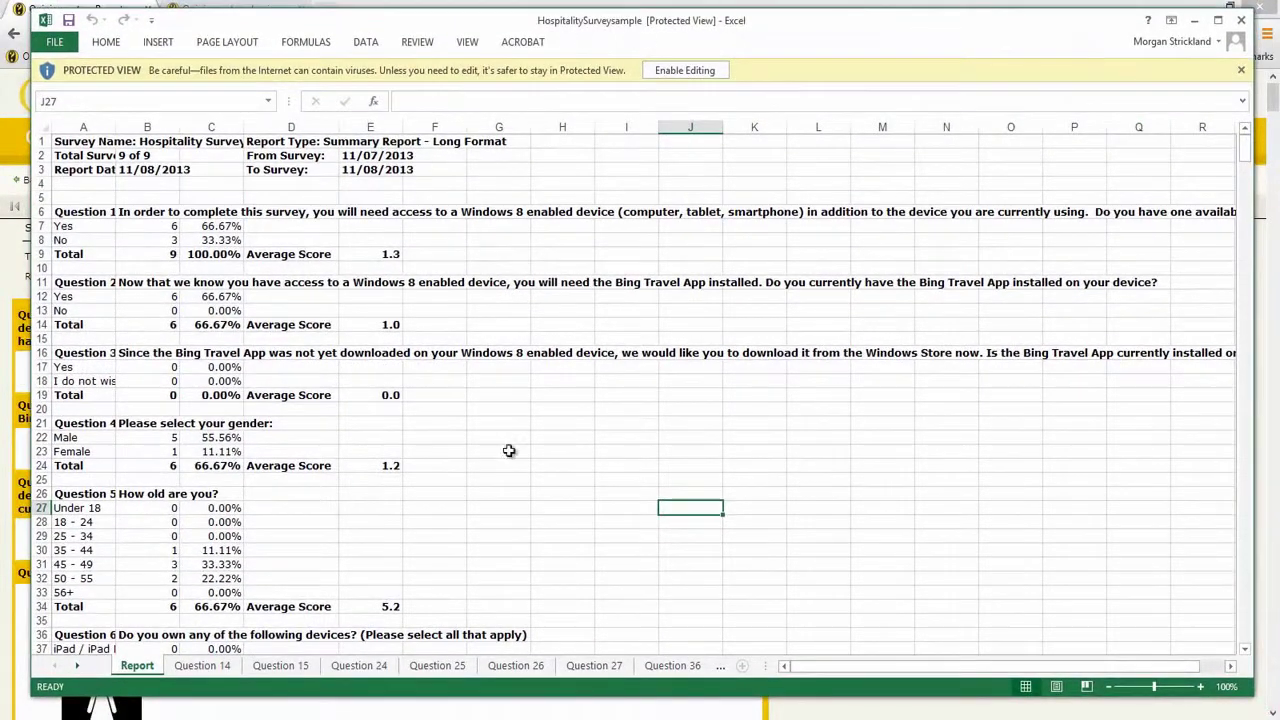
left_click_drag(1247, 160, 1248, 248)
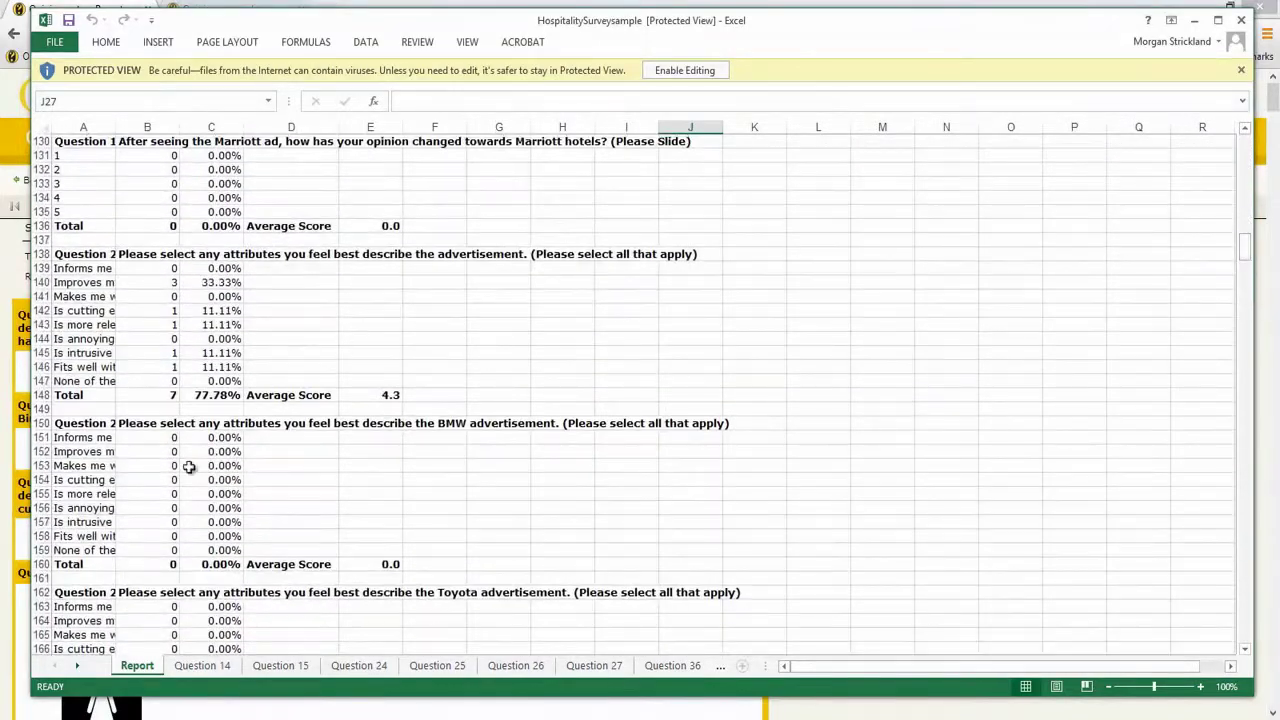
left_click(212, 666)
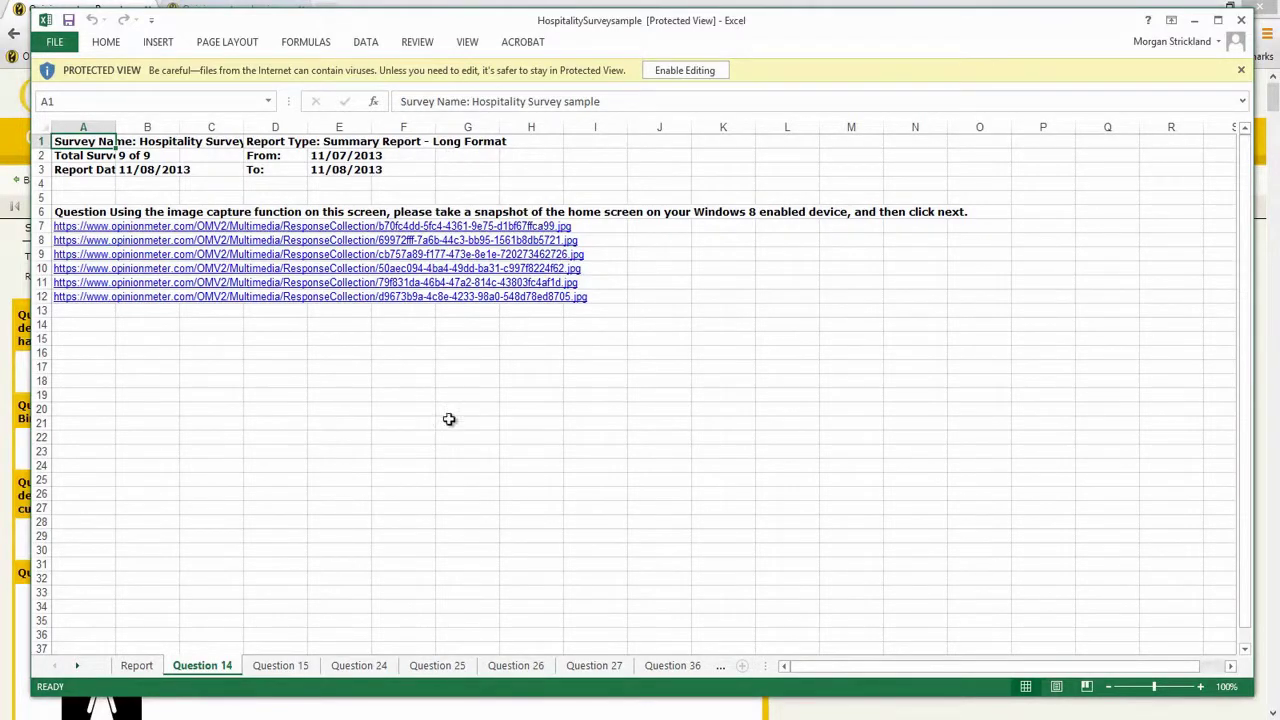
Switch back to the browser and review the export formats offered for the summary report
left_click(17, 293)
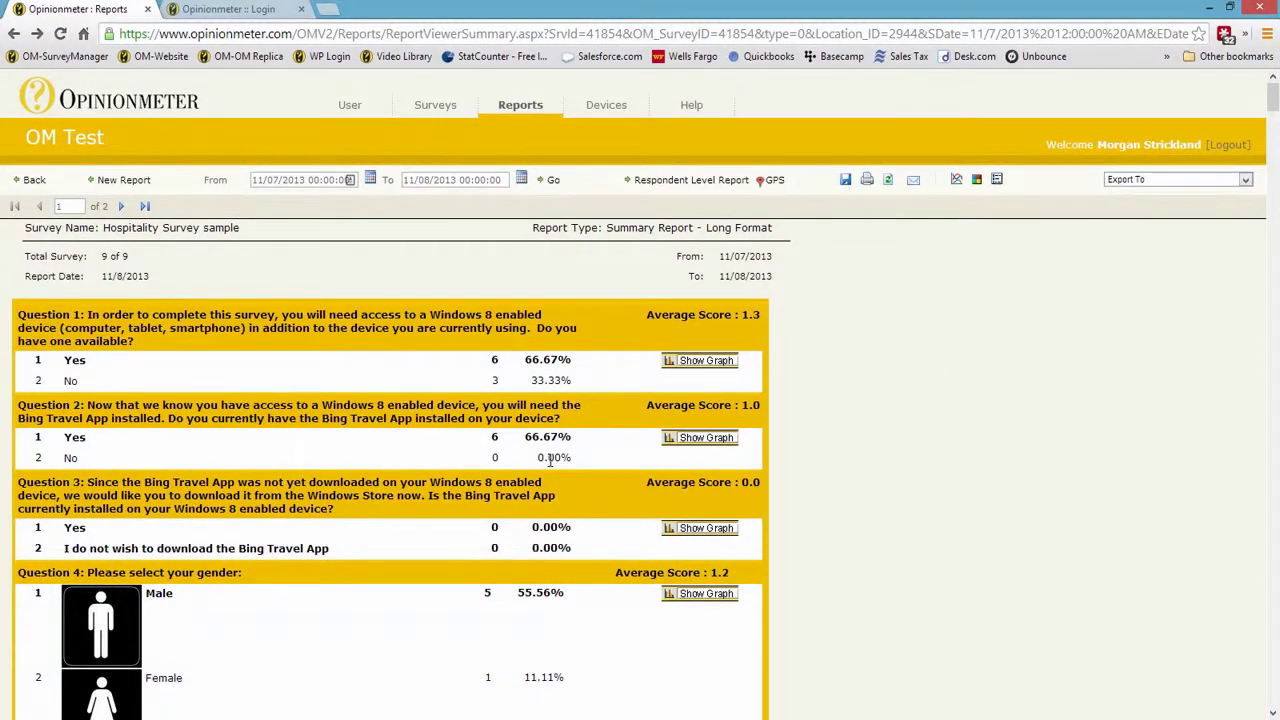
left_click(1117, 180)
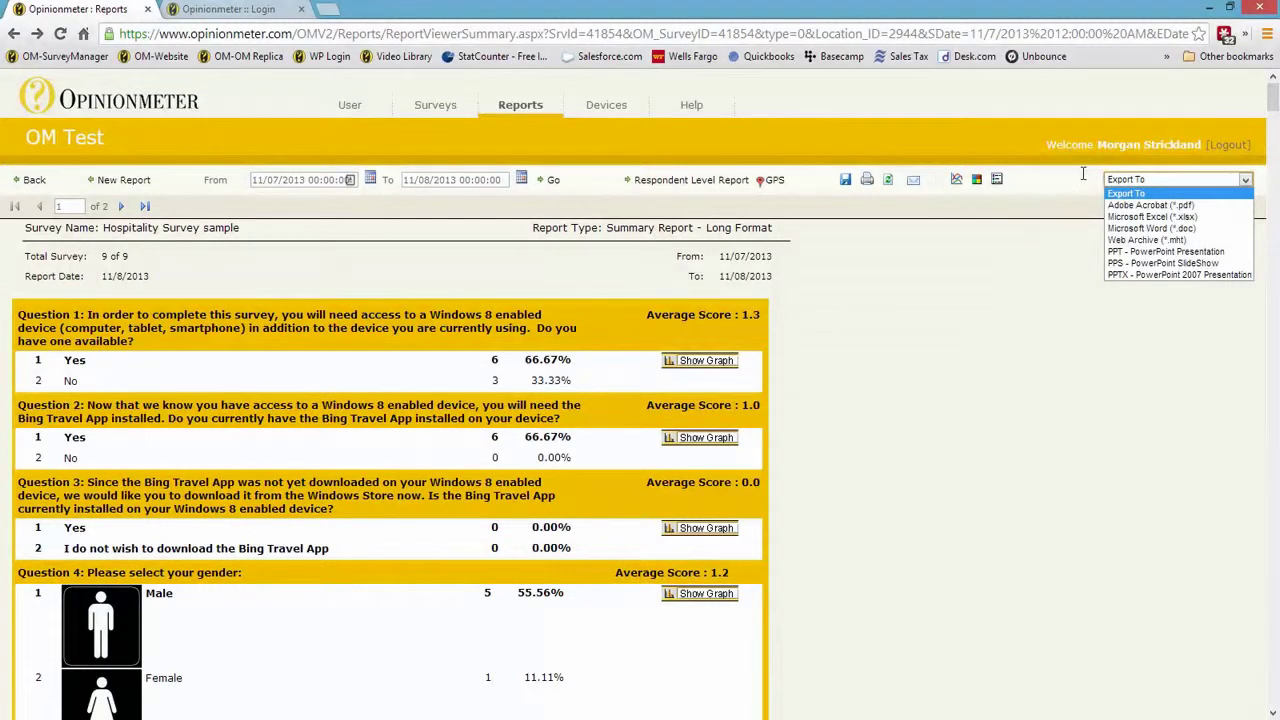
left_click(1083, 175)
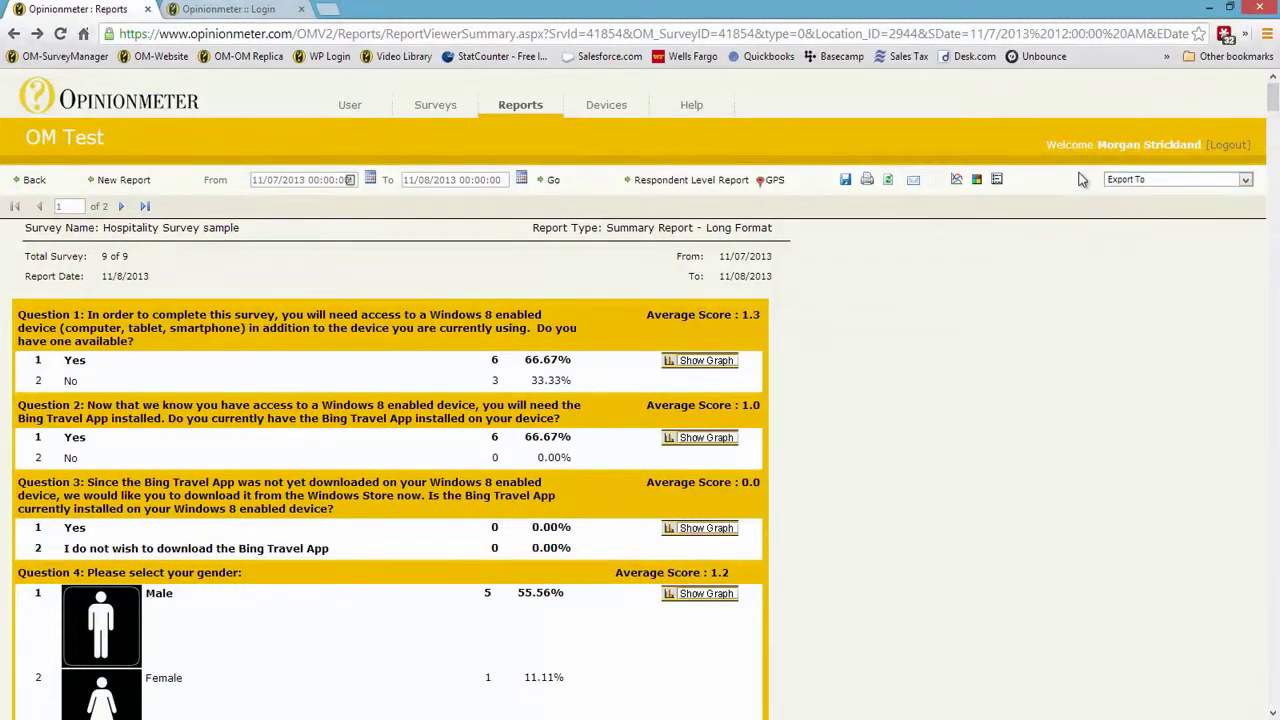
Leave the summary report, open Raw Data Export, and set the export format to Excel
left_click(33, 181)
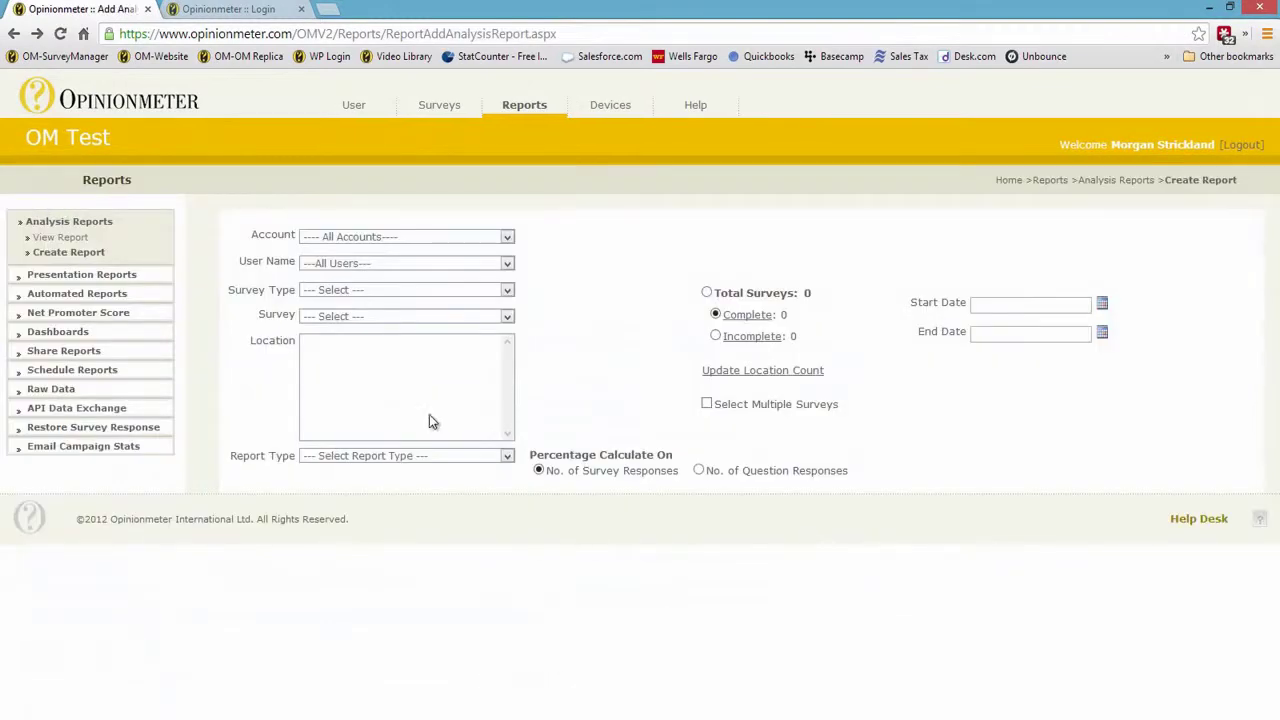
left_click(58, 394)
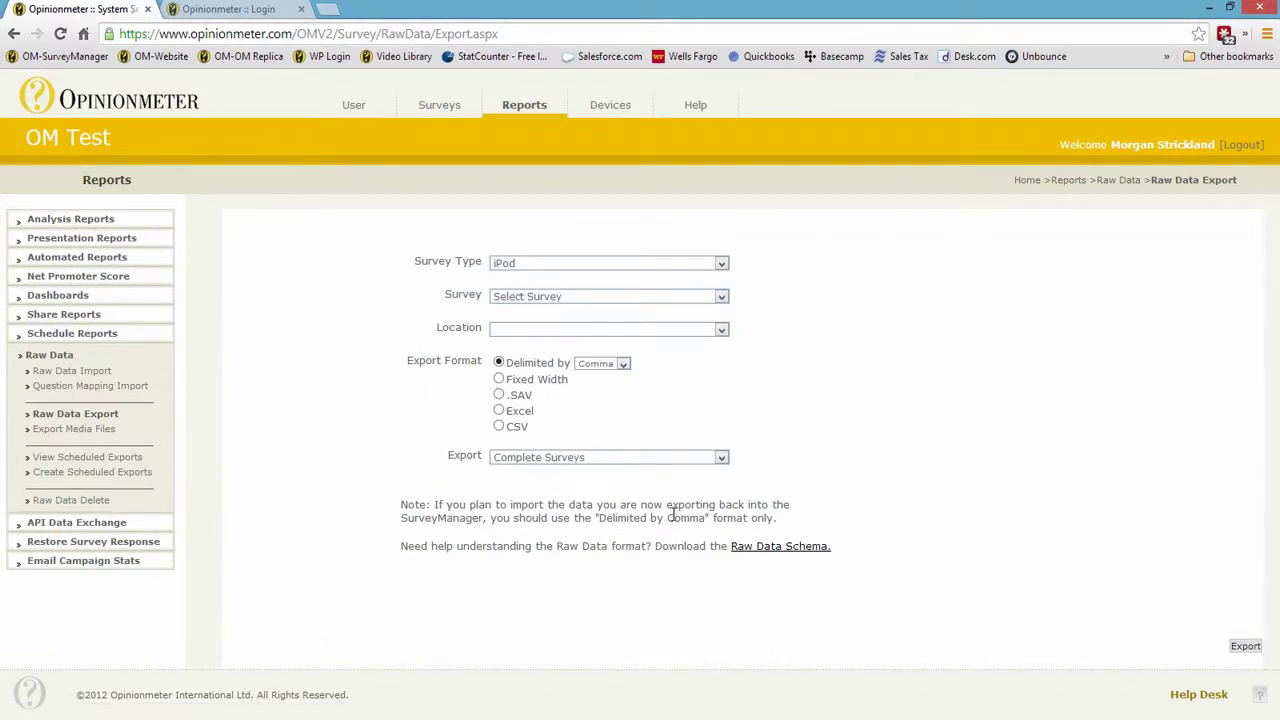
left_click(499, 411)
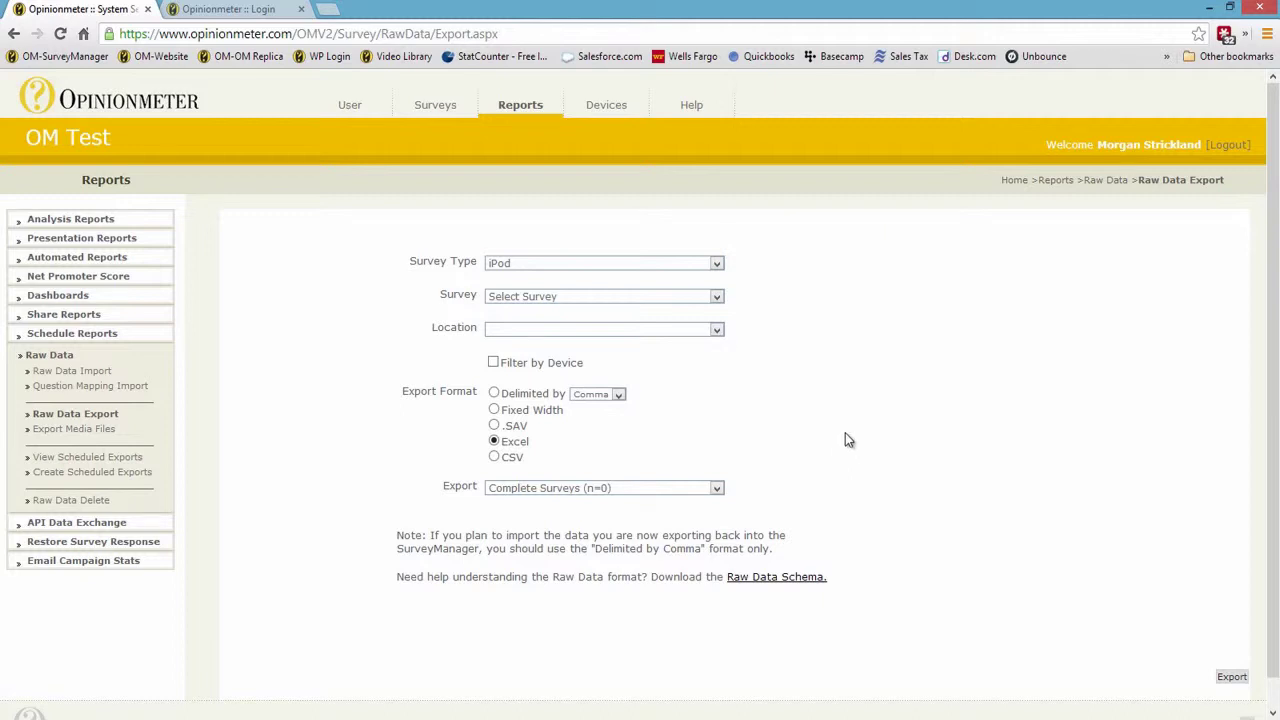
Open Export Media Files for raw data and choose Hospitality Survey sample as the survey
left_click(91, 428)
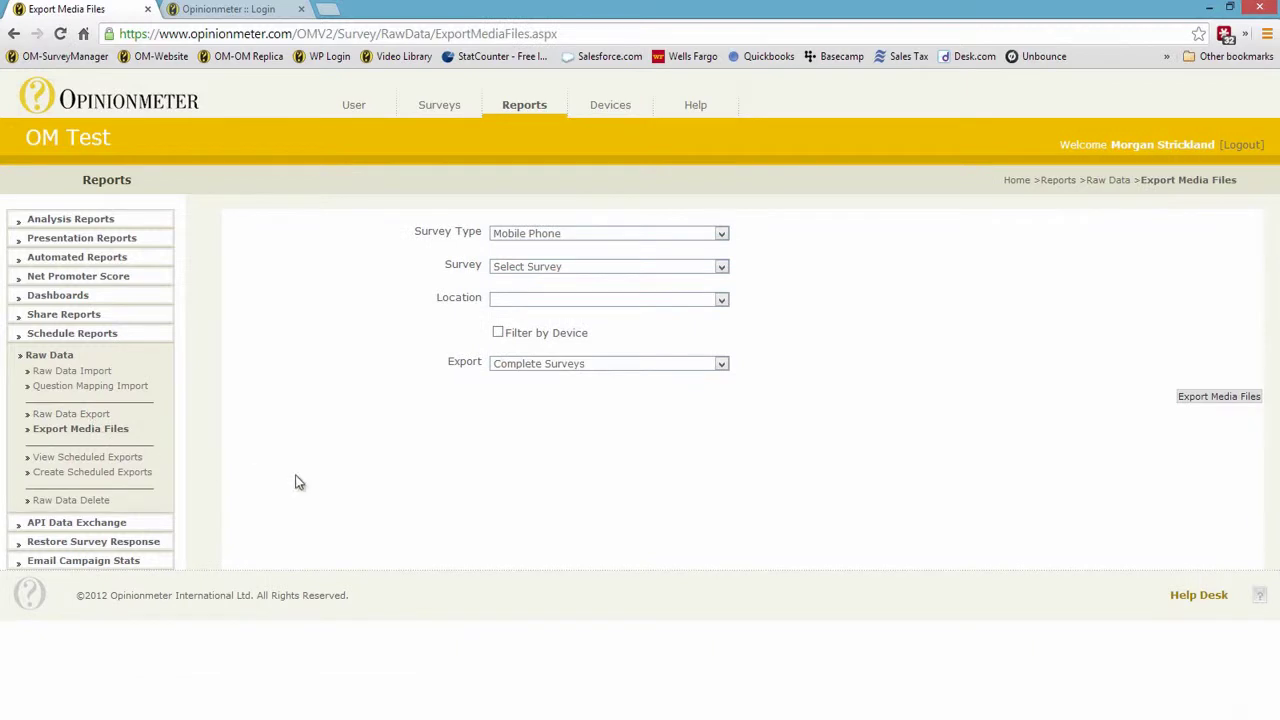
left_click(689, 272)
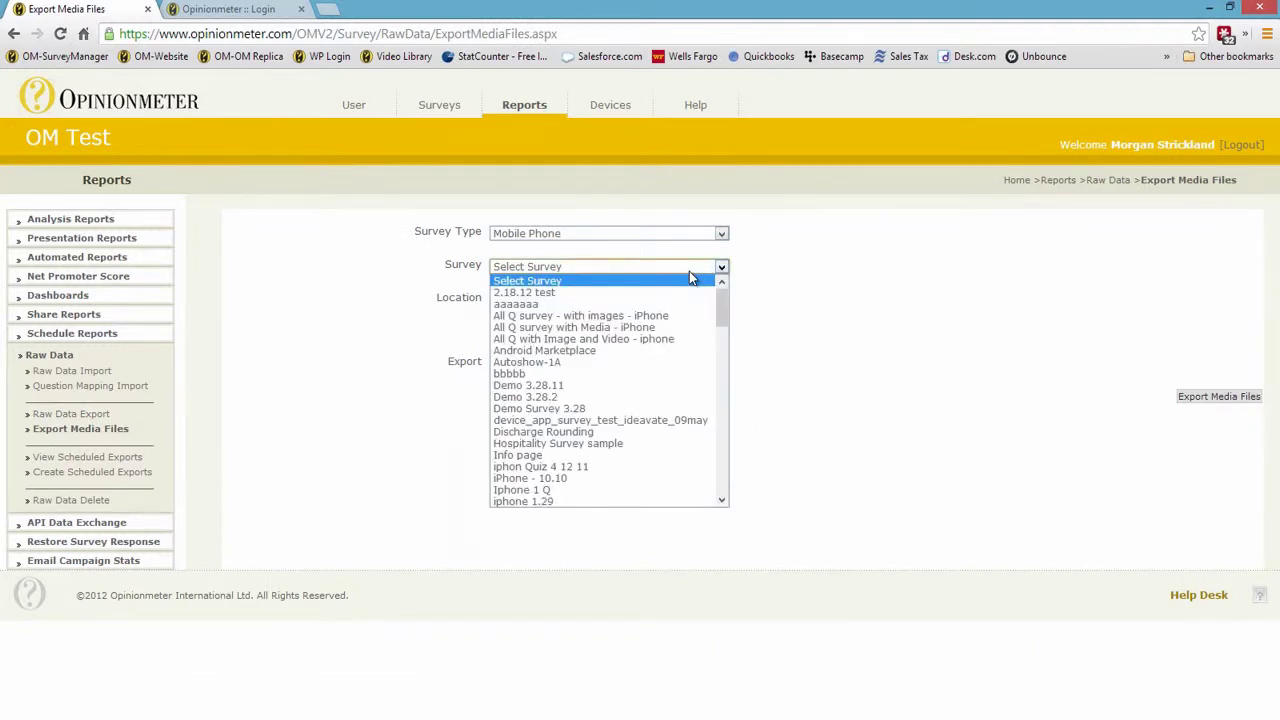
key("h")
key("Return")
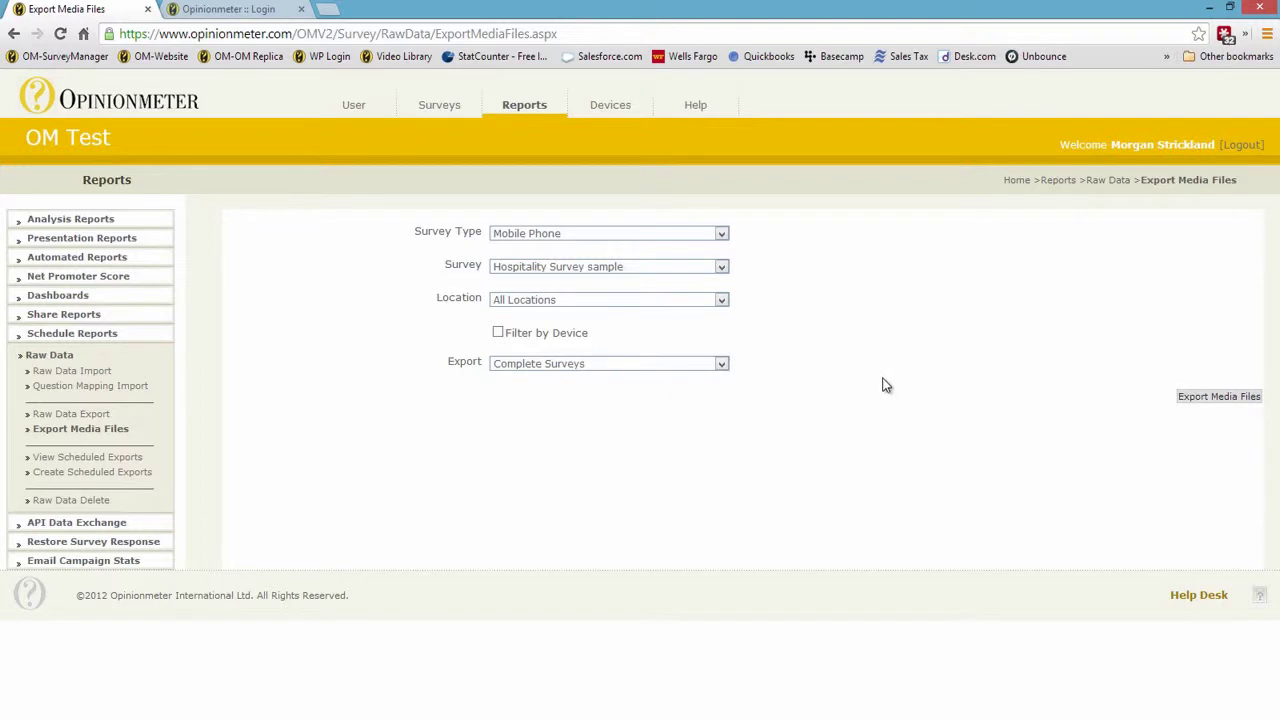
Include Complete & Incomplete Surveys in the export and export the survey's media files
left_click(709, 368)
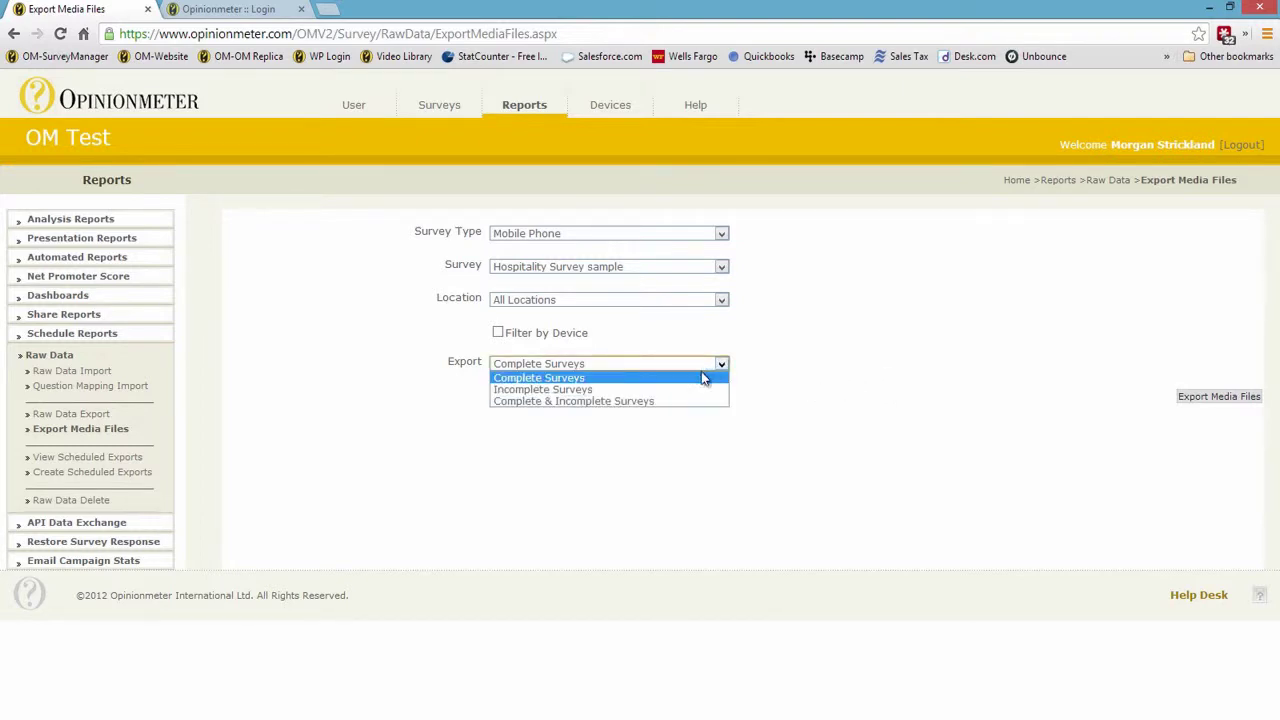
left_click(685, 412)
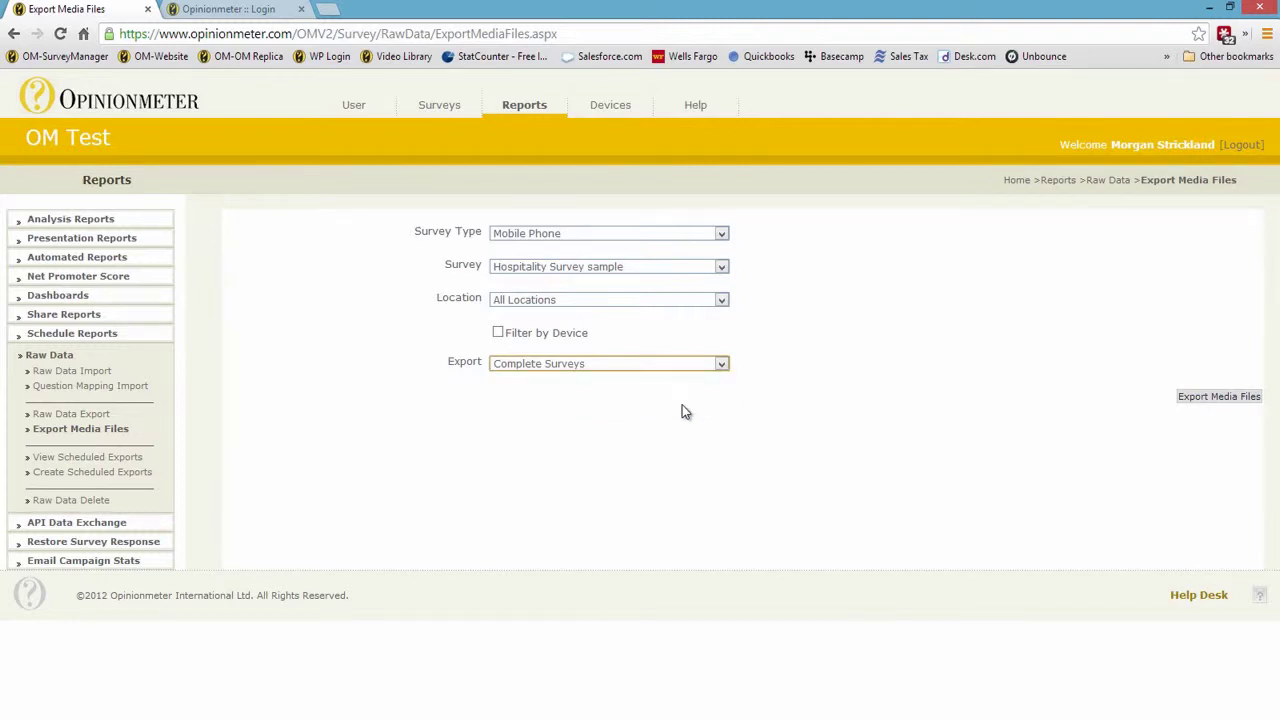
left_click(1233, 398)
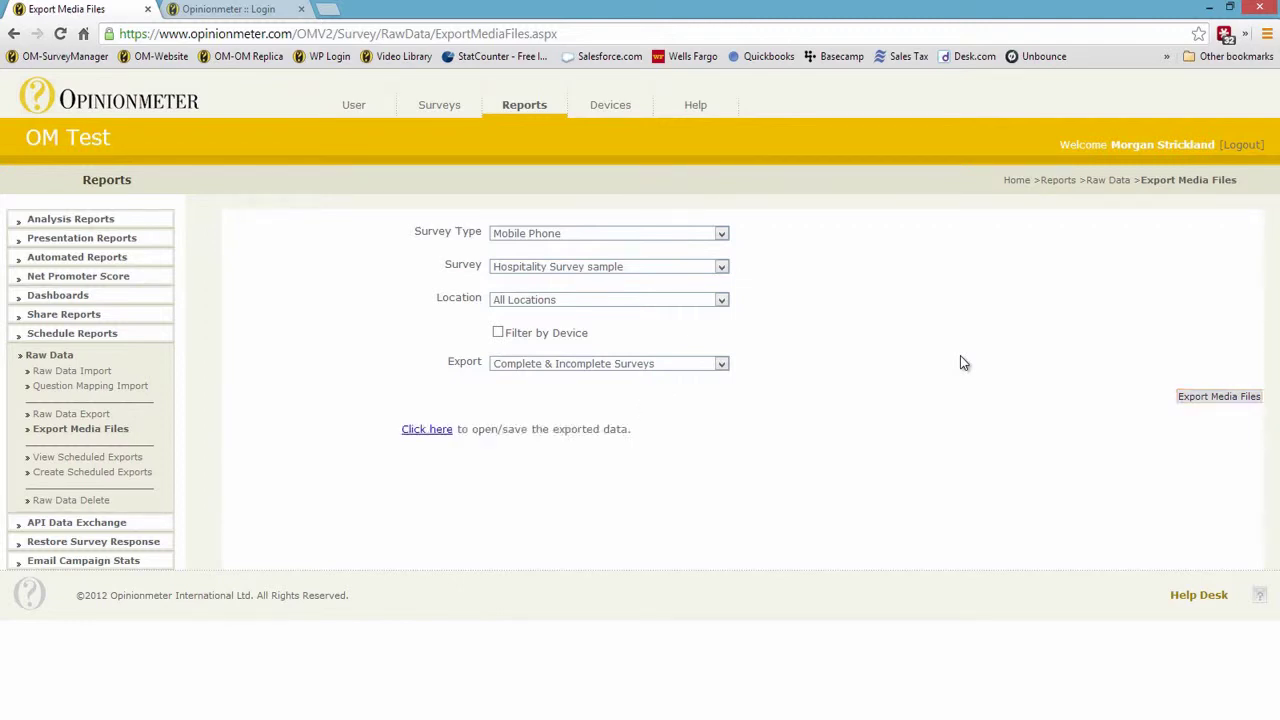
Download the exported media files as a zip archive and open it in File Explorer, with its window centred over the browser
left_click(430, 430)
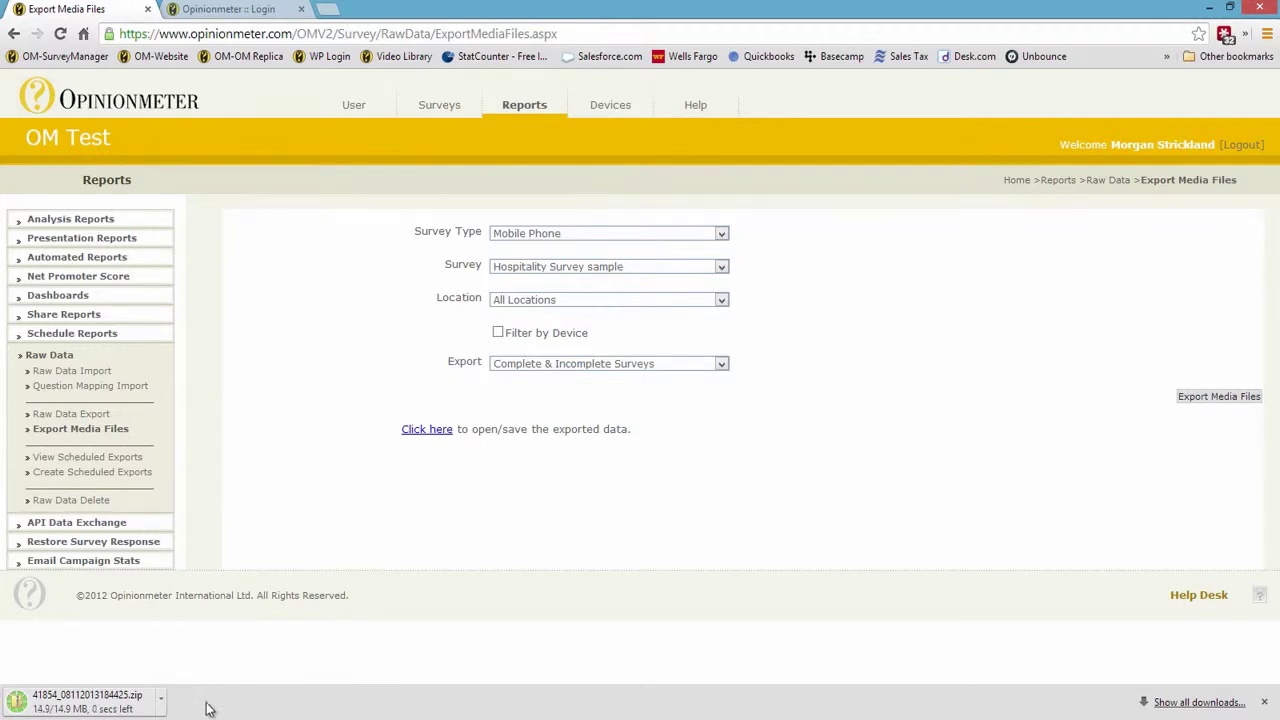
left_click(125, 707)
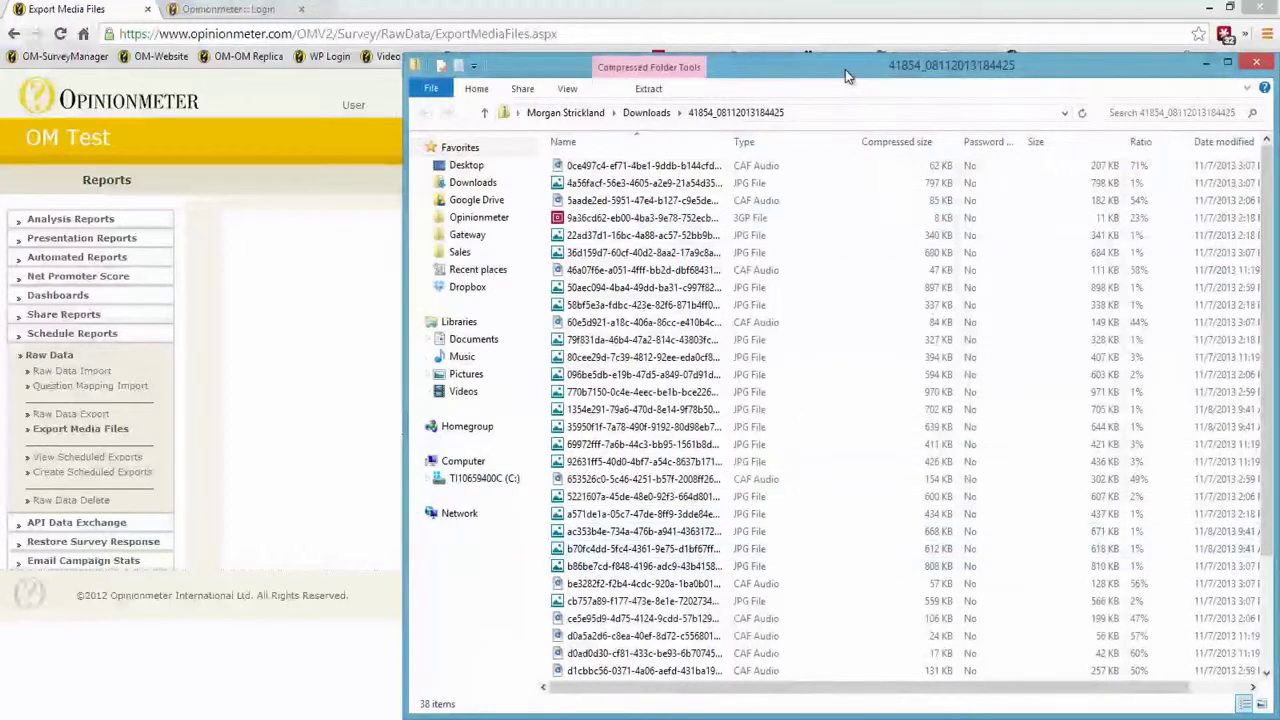
left_click_drag(845, 69, 669, 44)
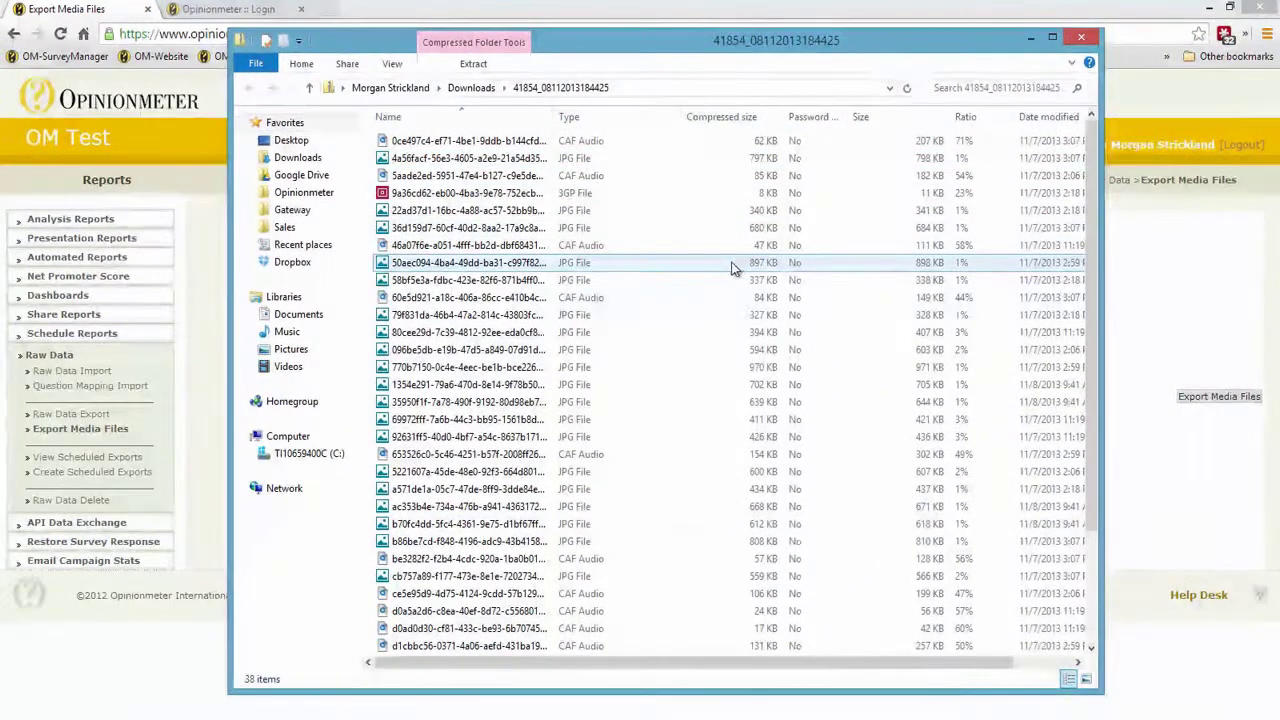
Examine the list of media files and their types in the downloaded archive, and minimize its window to return to the browser
scroll(589, 397, "down", 3)
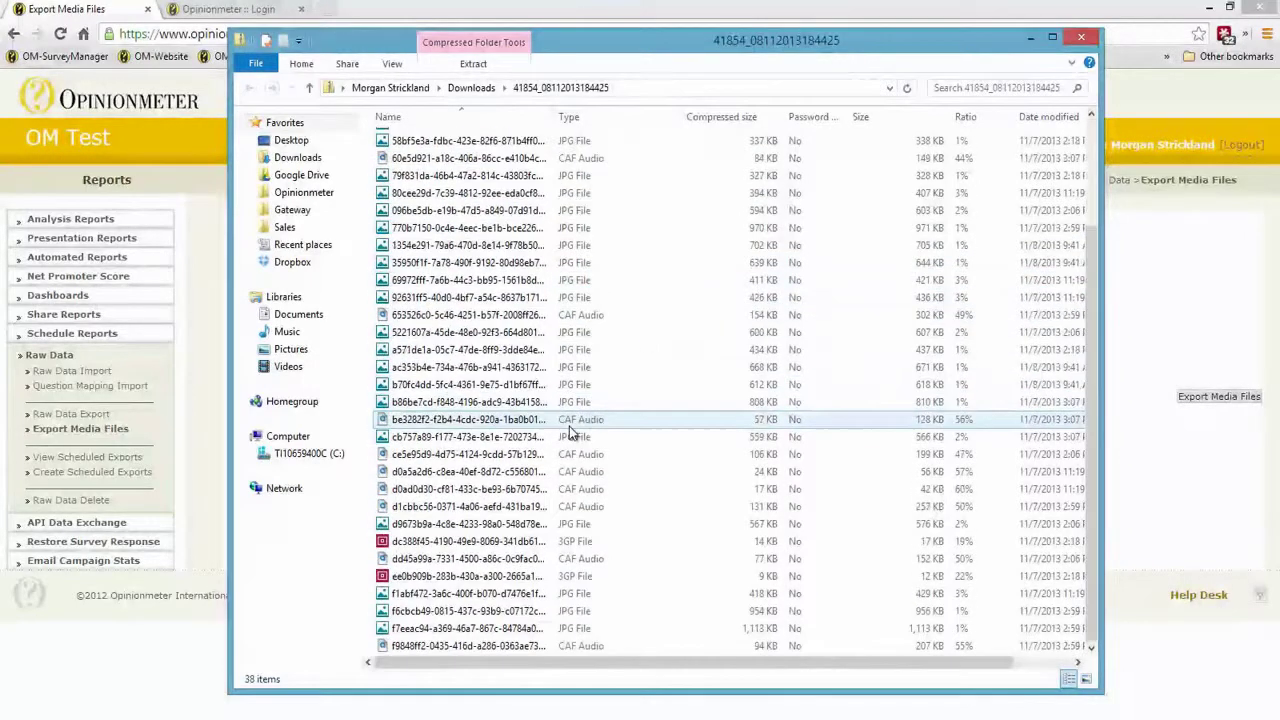
scroll(567, 432, "up", 3)
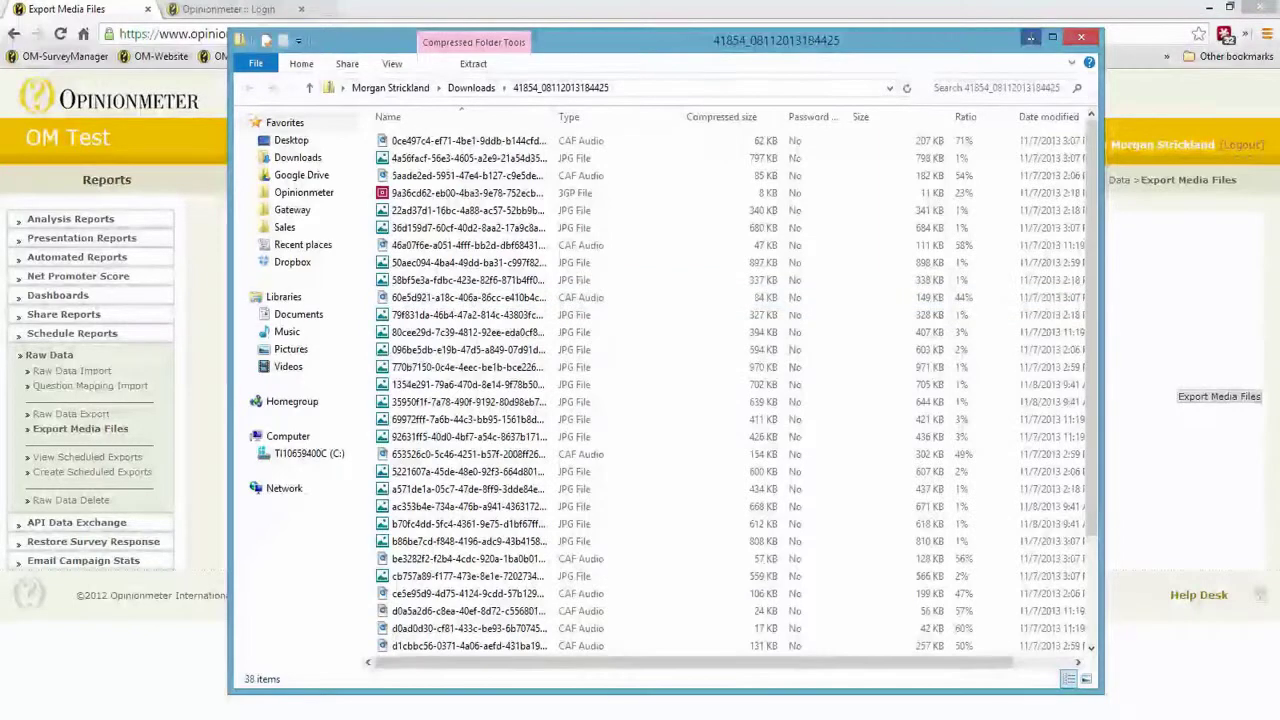
left_click(1031, 37)
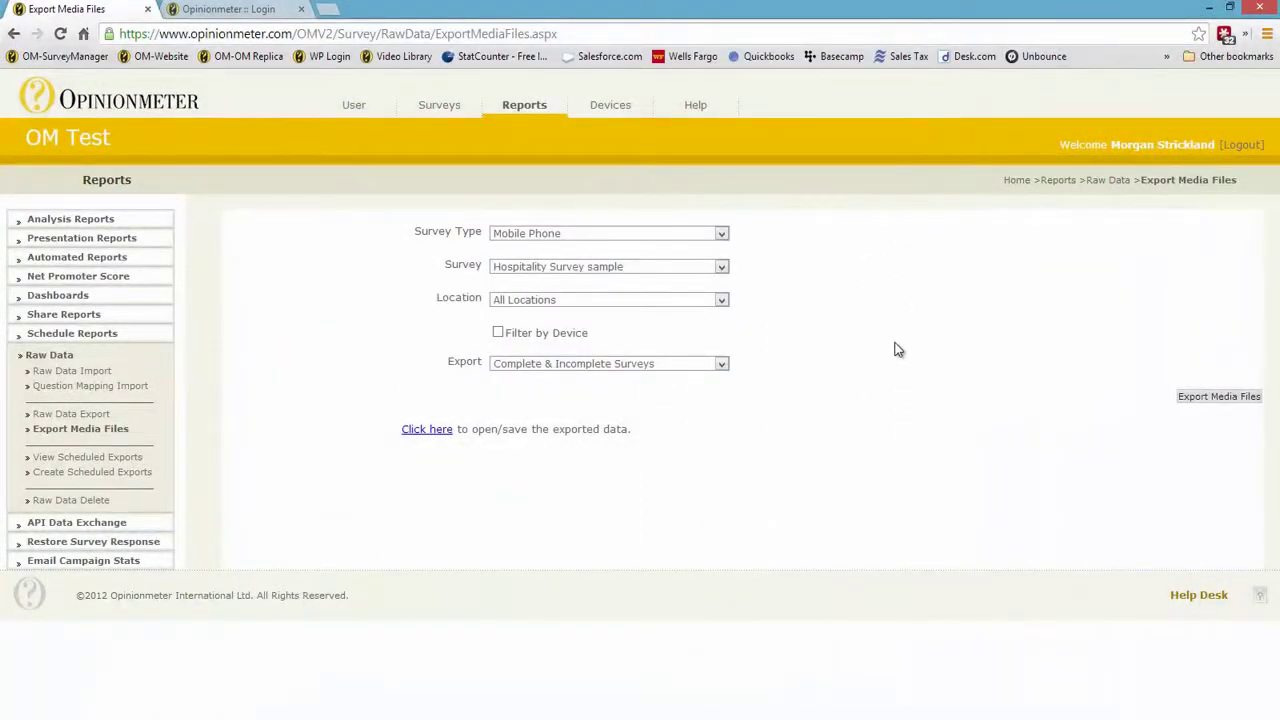